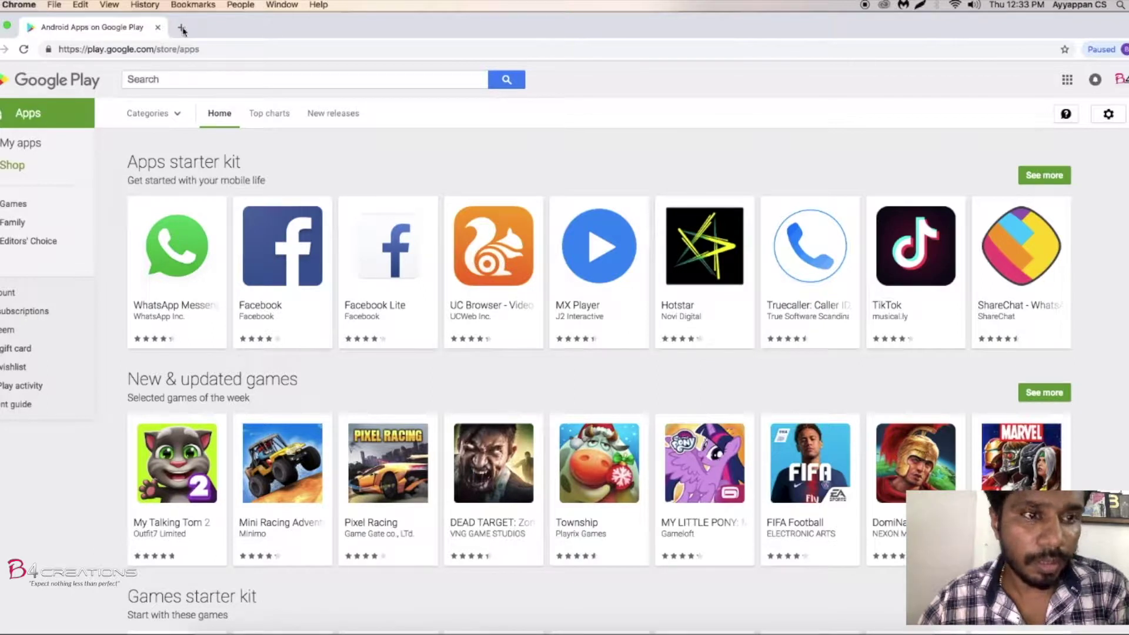
Step: Search 'google play console' in a new Chrome tab and open the Play Console sign-up page
{"action": "left_click", "coordinate": [182, 28]}
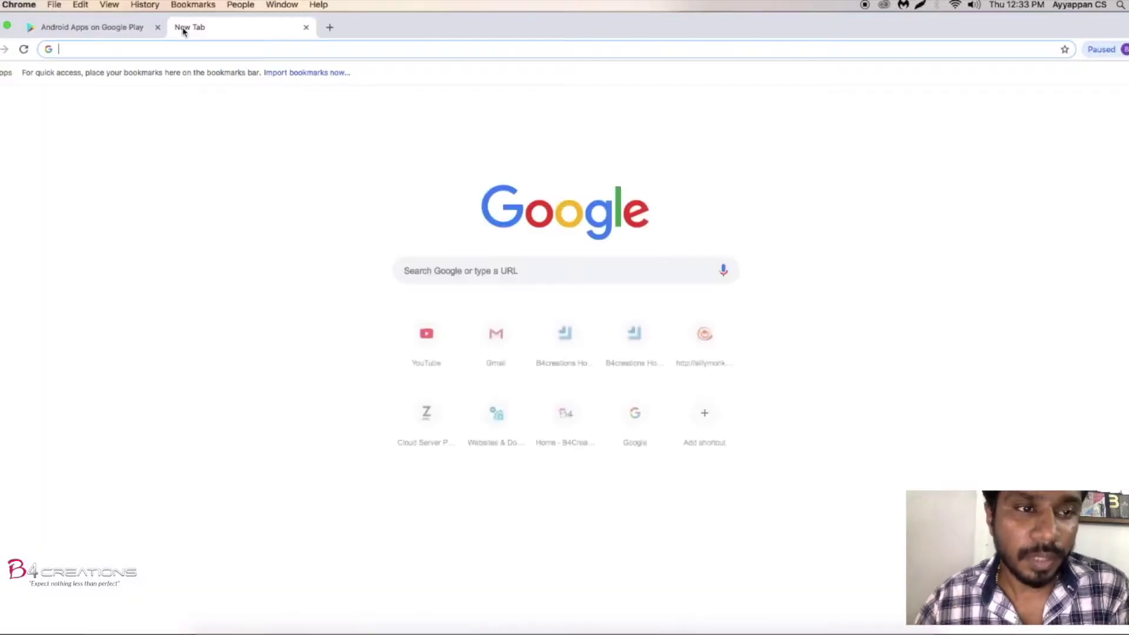
{"action": "type", "text": "goo"}
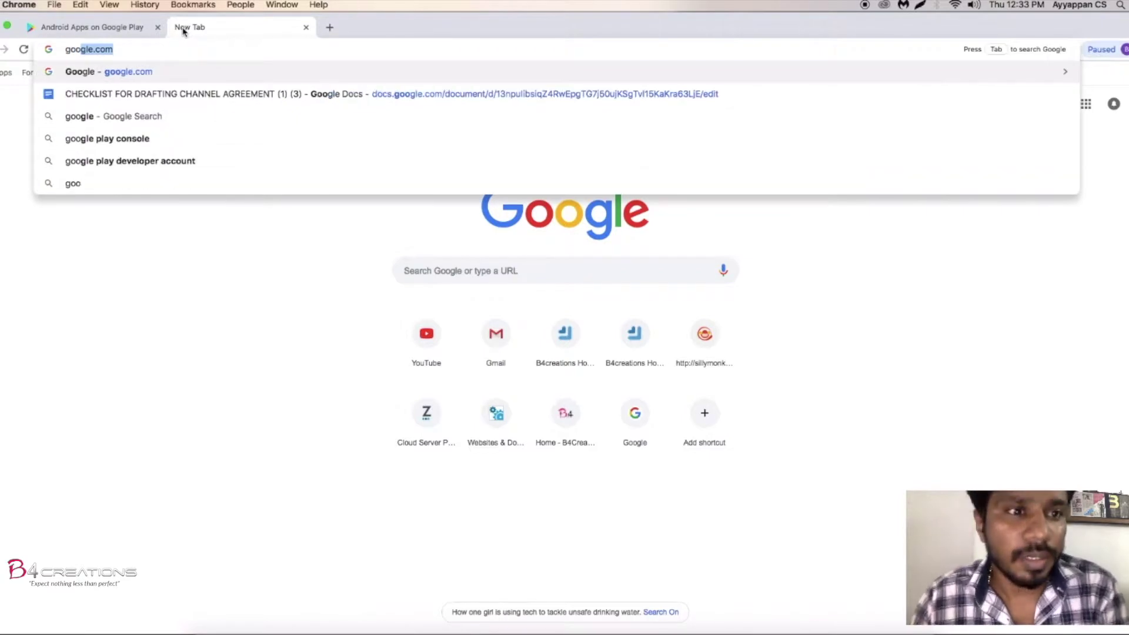
{"action": "type", "text": "gle play console"}
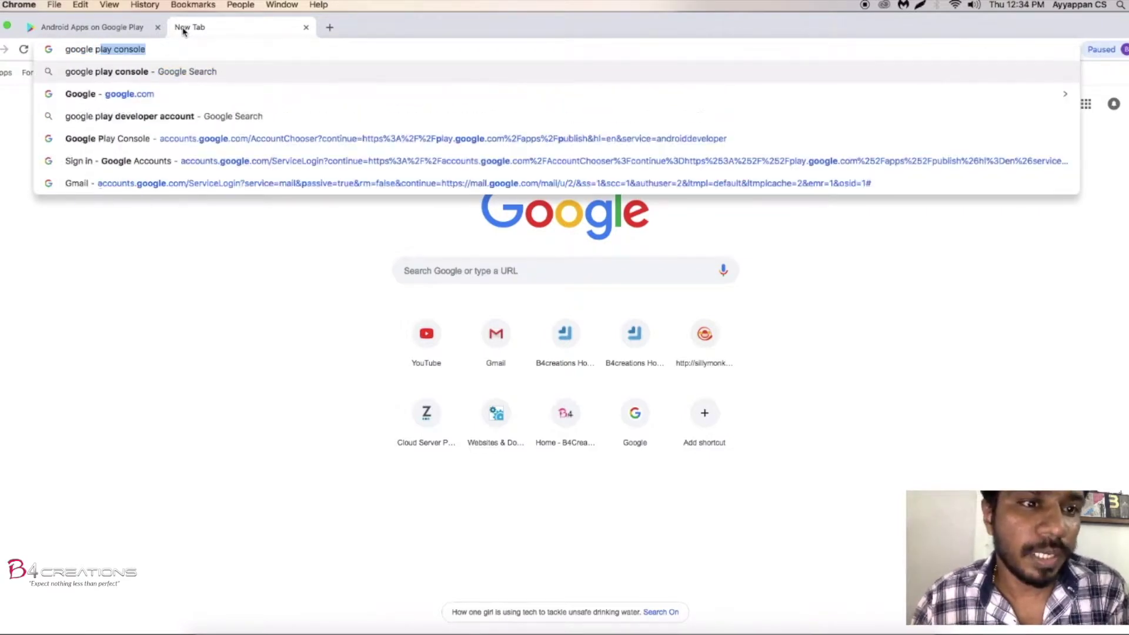
{"action": "type", "text": "l"}
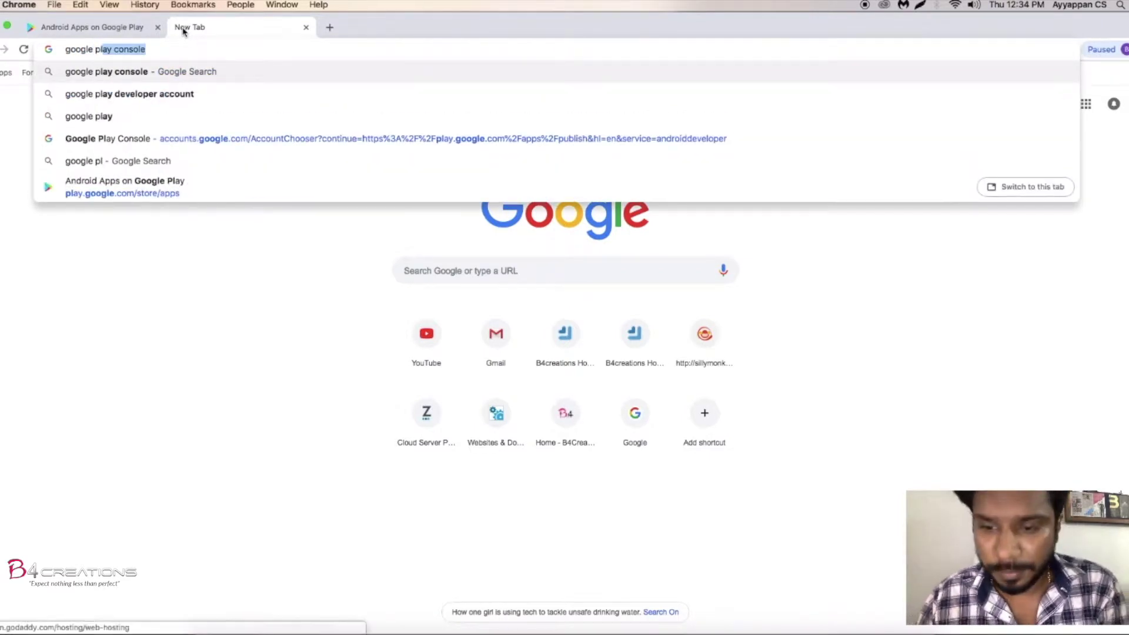
{"action": "key", "text": "Return"}
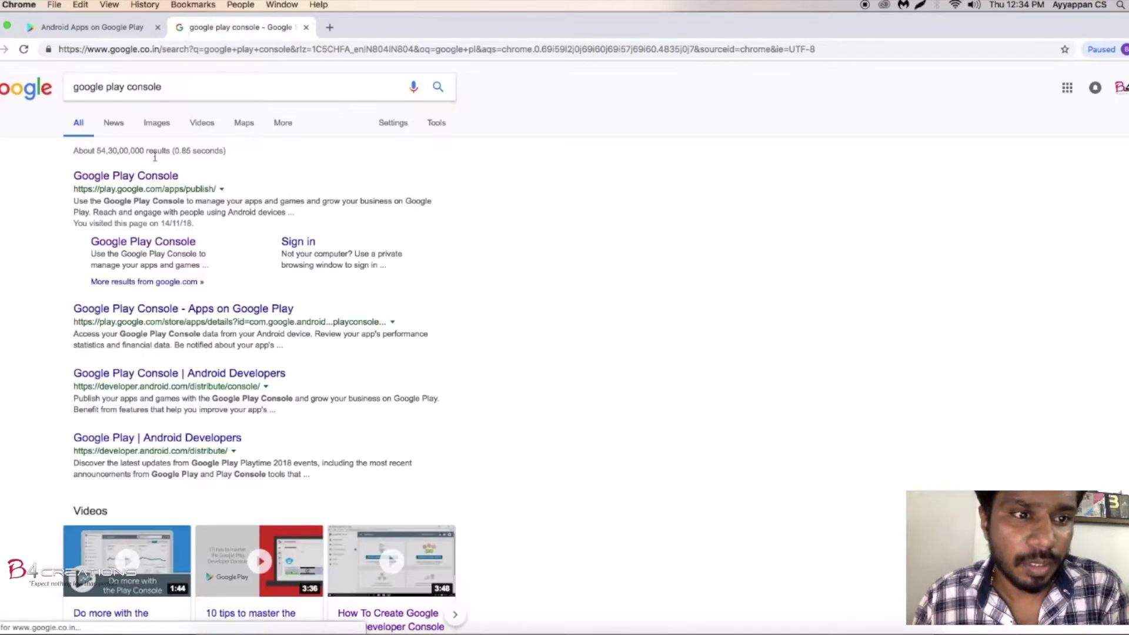
{"action": "left_click", "coordinate": [151, 181]}
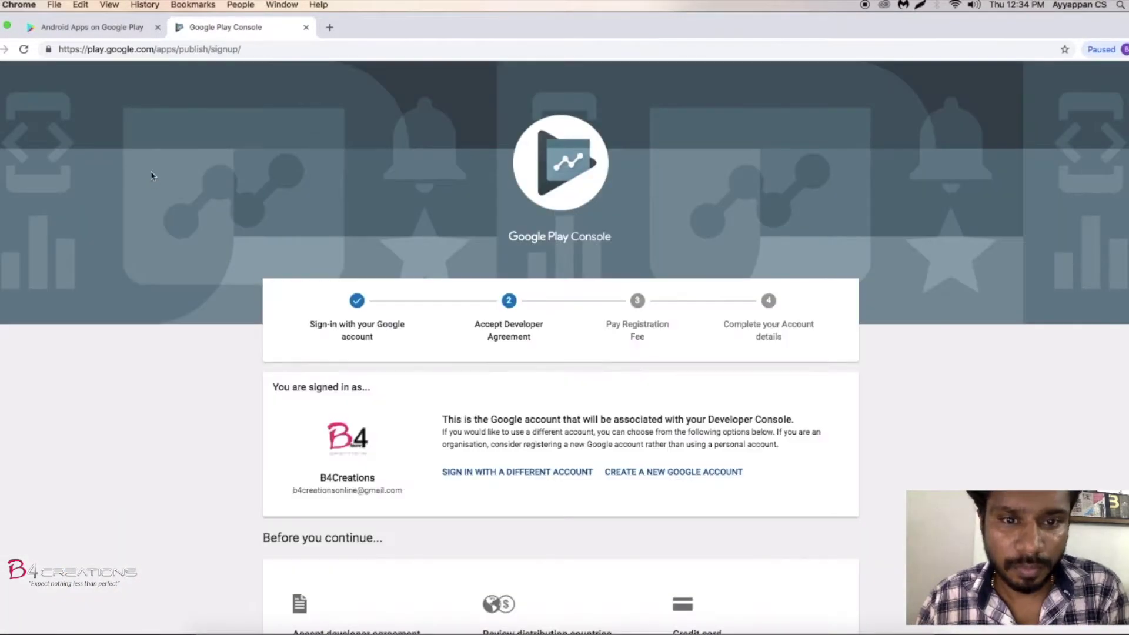
Step: Tick the developer distribution agreement checkbox and continue to the US$25 registration payment
{"action": "scroll", "coordinate": [395, 394], "scroll_direction": "down", "scroll_amount": 5}
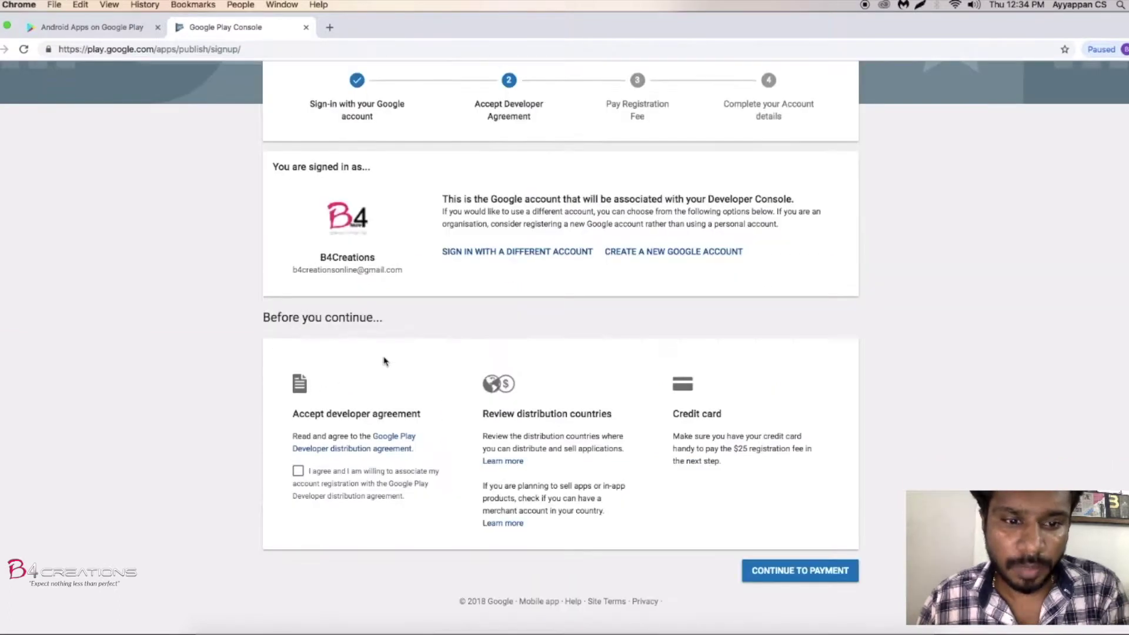
{"action": "scroll", "coordinate": [397, 316], "scroll_direction": "up", "scroll_amount": 2}
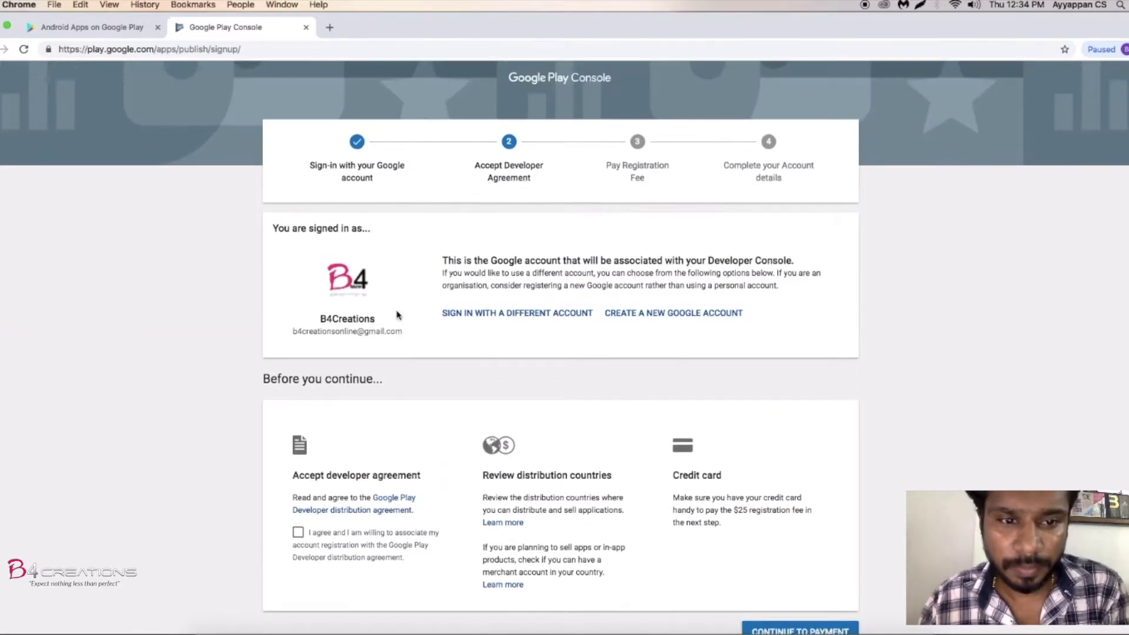
{"action": "left_click", "coordinate": [298, 533]}
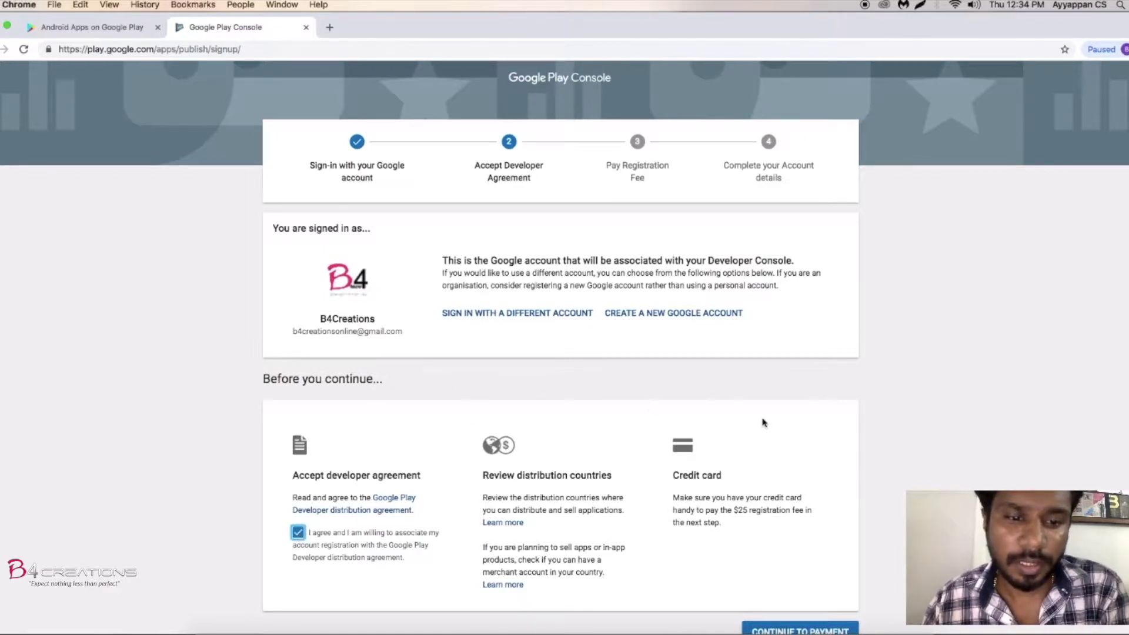
{"action": "scroll", "coordinate": [826, 428], "scroll_direction": "down", "scroll_amount": 1}
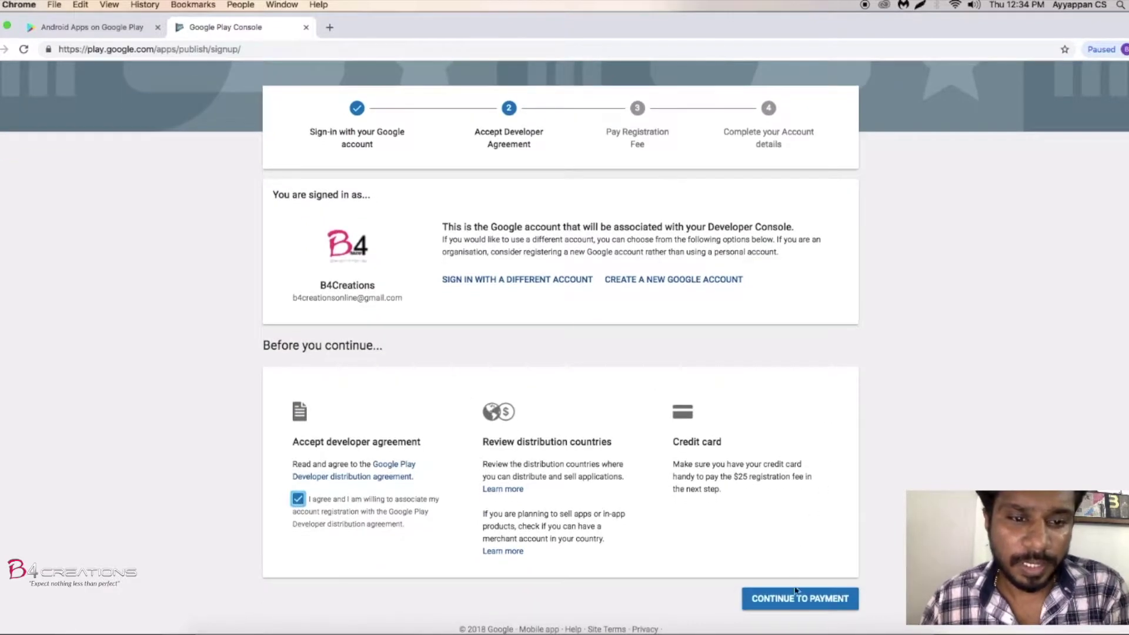
{"action": "scroll", "coordinate": [674, 391], "scroll_direction": "up", "scroll_amount": 1}
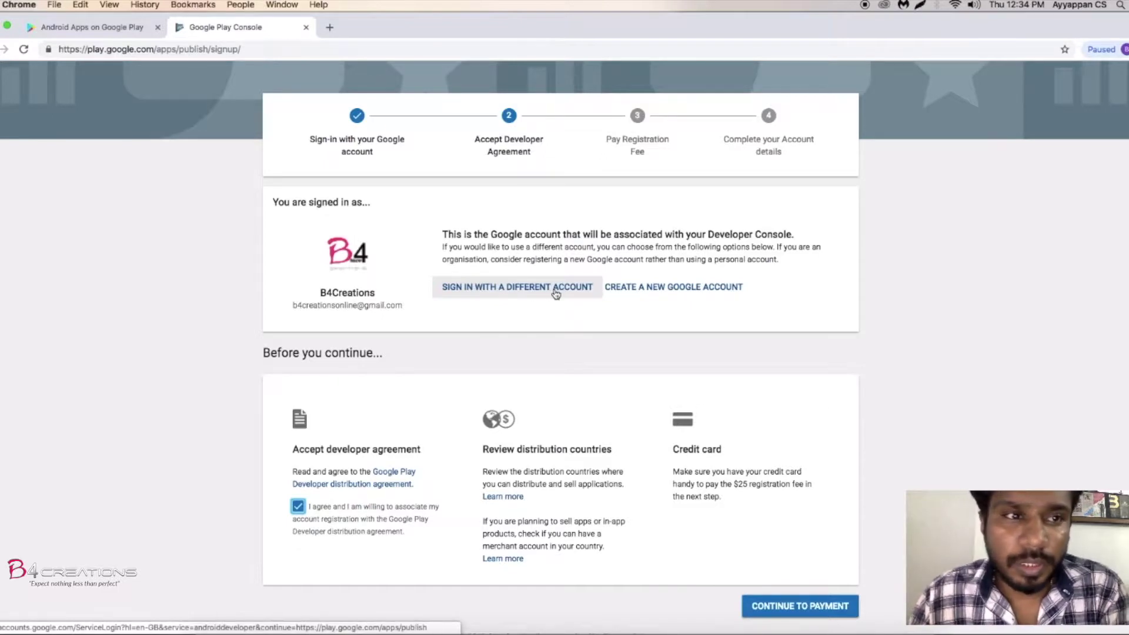
{"action": "left_click", "coordinate": [810, 617]}
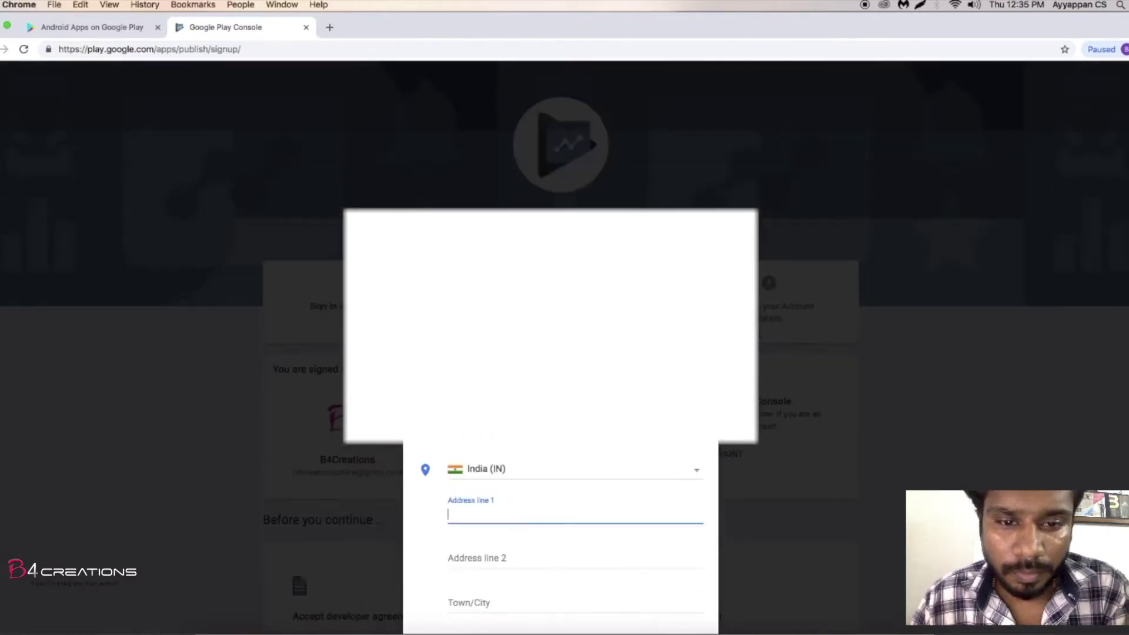
Step: Scroll the US$25 purchase form down to the billing address fields and PAY button
{"action": "scroll", "coordinate": [564, 353], "scroll_direction": "down", "scroll_amount": 2}
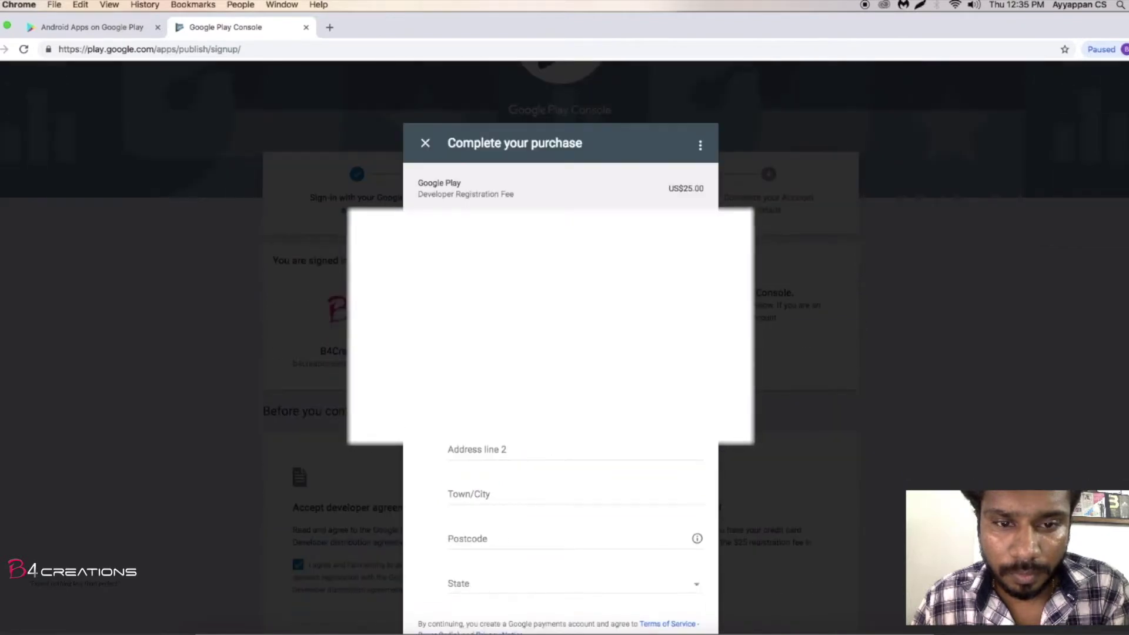
{"action": "scroll", "coordinate": [565, 353], "scroll_direction": "down", "scroll_amount": 2}
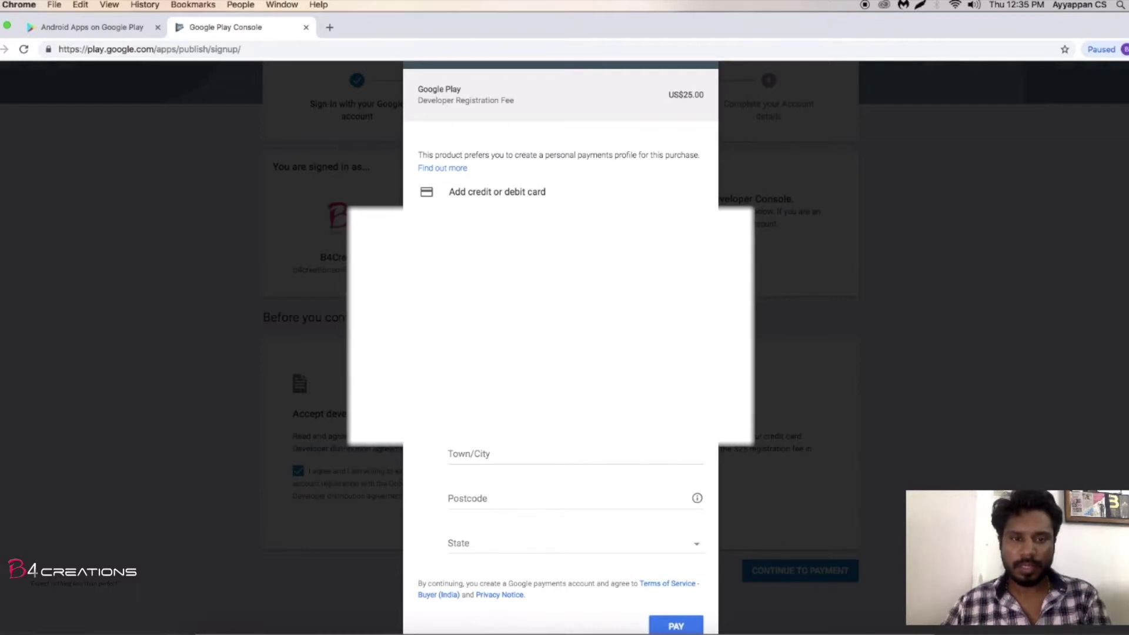
{"action": "scroll", "coordinate": [560, 529], "scroll_direction": "down", "scroll_amount": 2}
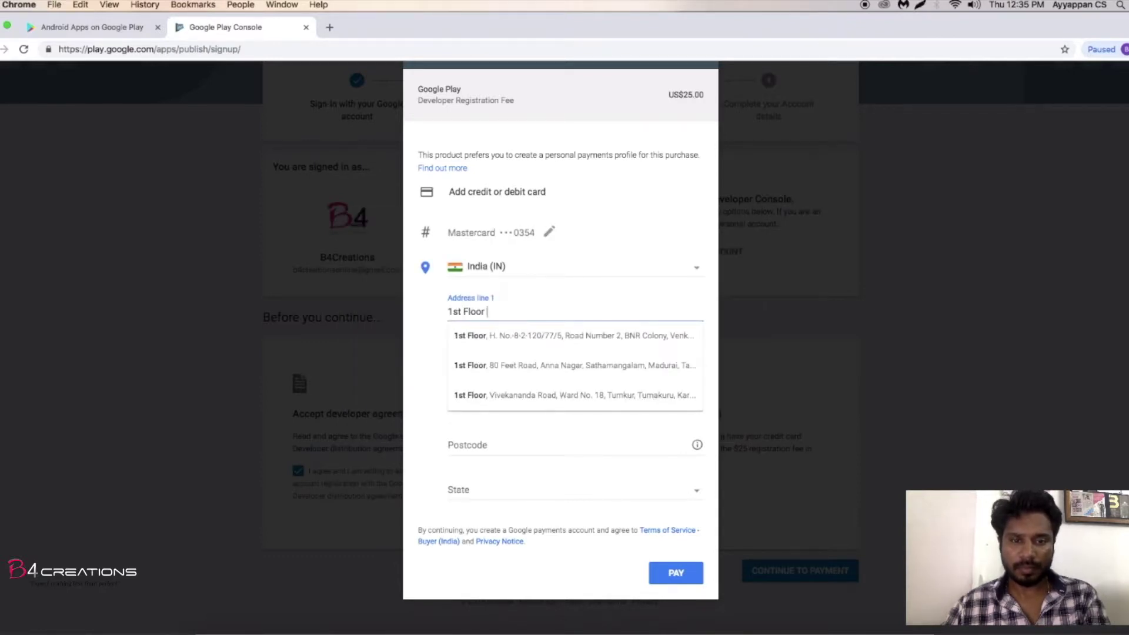
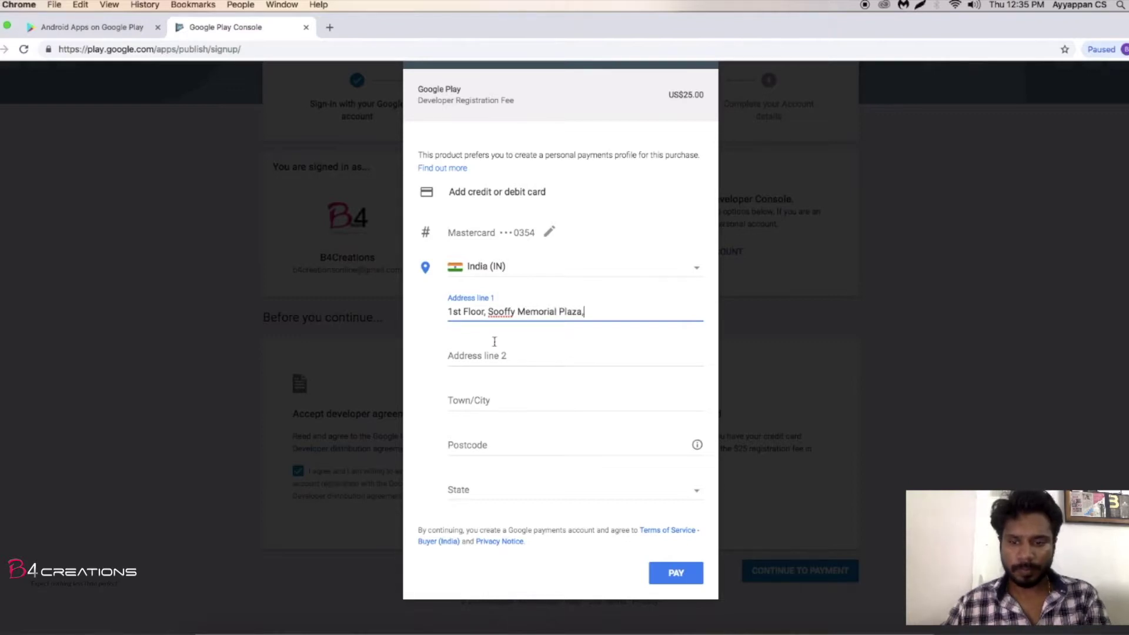
{"action": "left_click", "coordinate": [488, 360]}
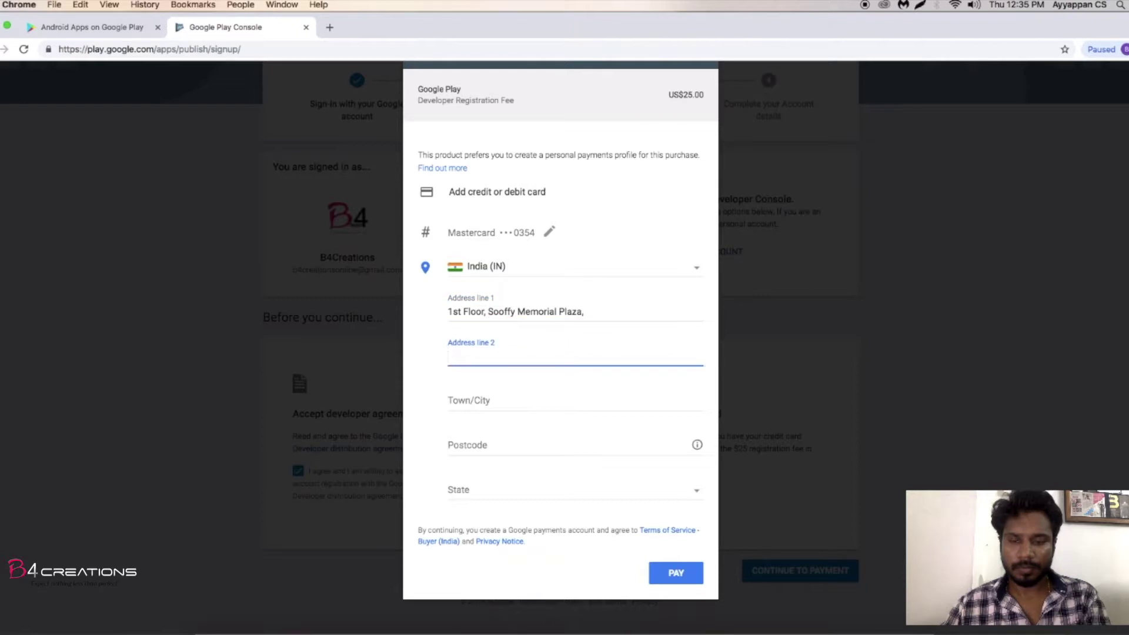
{"action": "type", "text": "Oachira"}
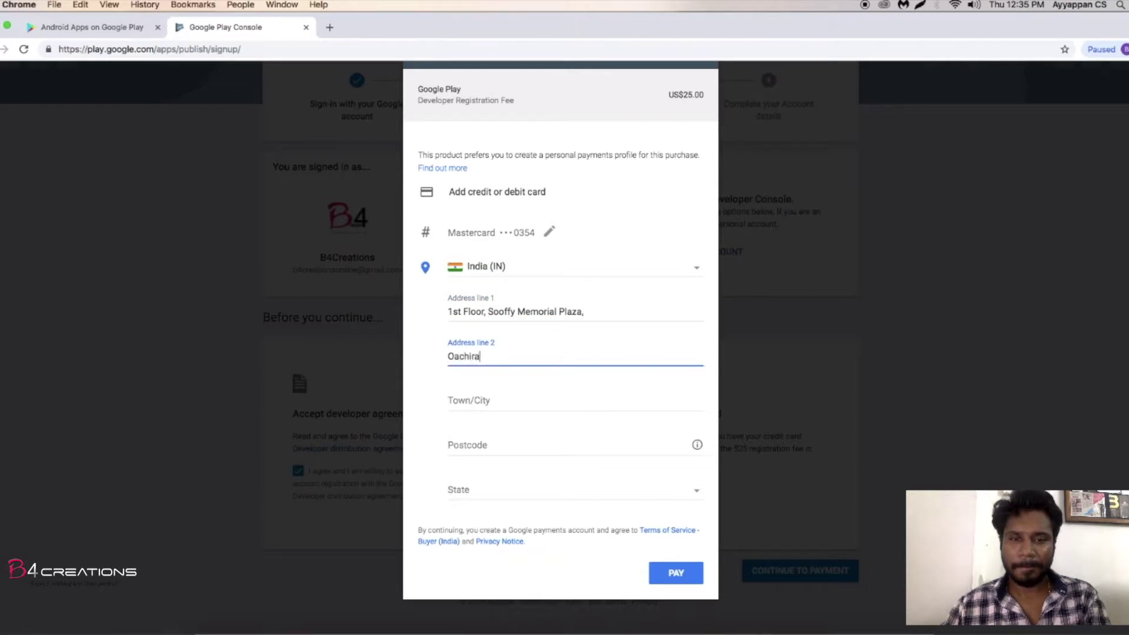
{"action": "double_click", "coordinate": [489, 356]}
{"action": "key", "text": "BackSpace"}
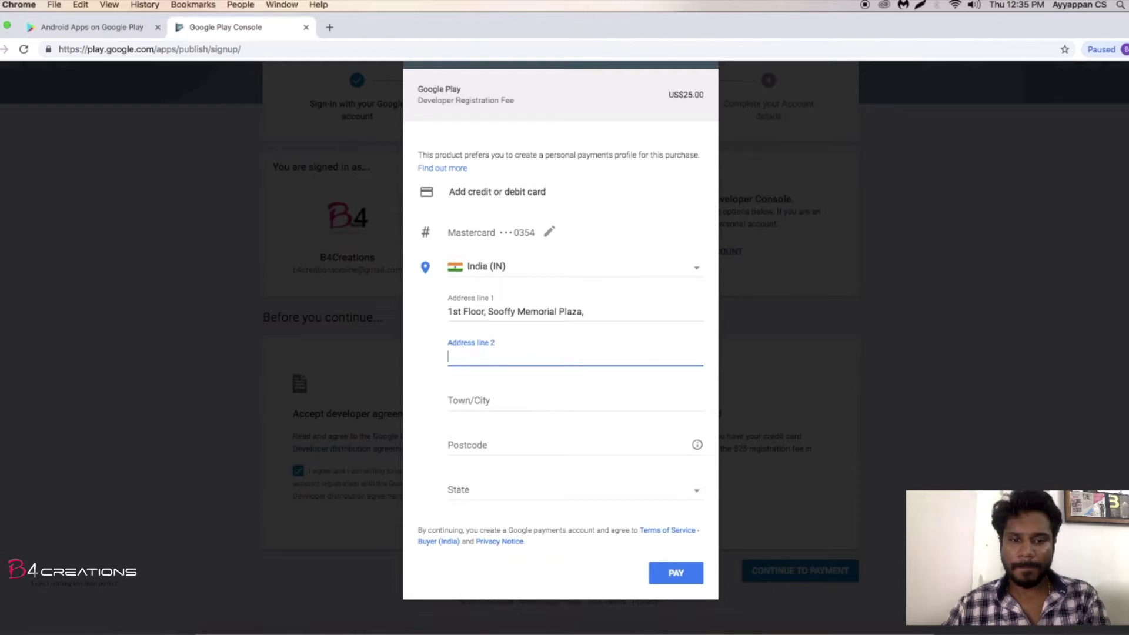
Step: Enter Kollam as town, 690526 as postcode, and select Kerala as the state
{"action": "left_click", "coordinate": [472, 400]}
{"action": "type", "text": "K"}
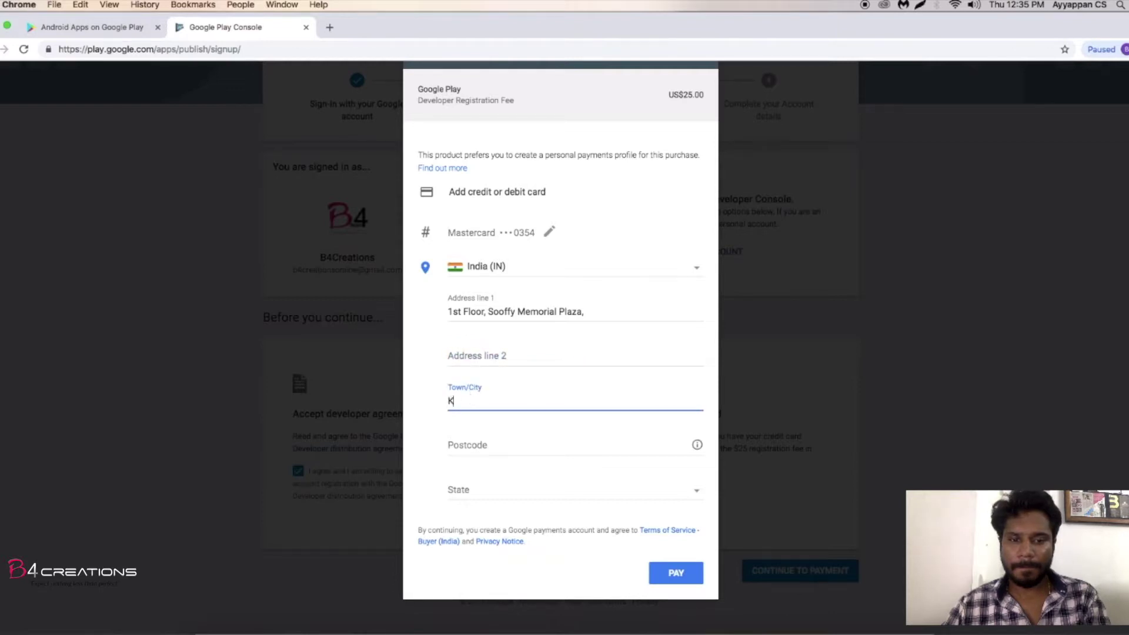
{"action": "type", "text": "ollam"}
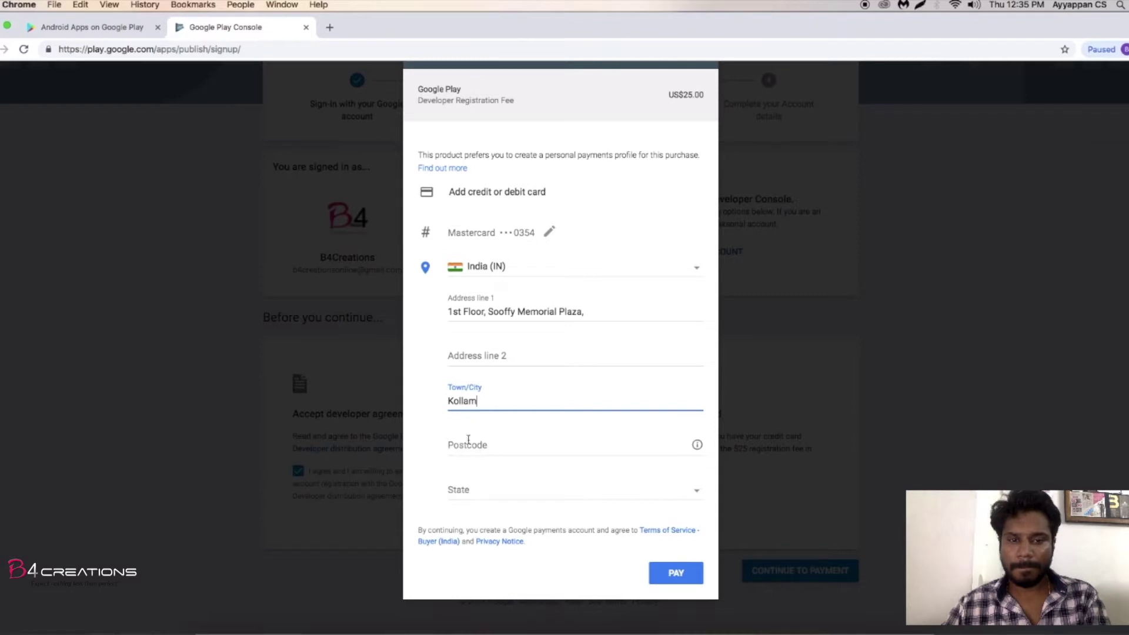
{"action": "left_click", "coordinate": [469, 446]}
{"action": "type", "text": "690526"}
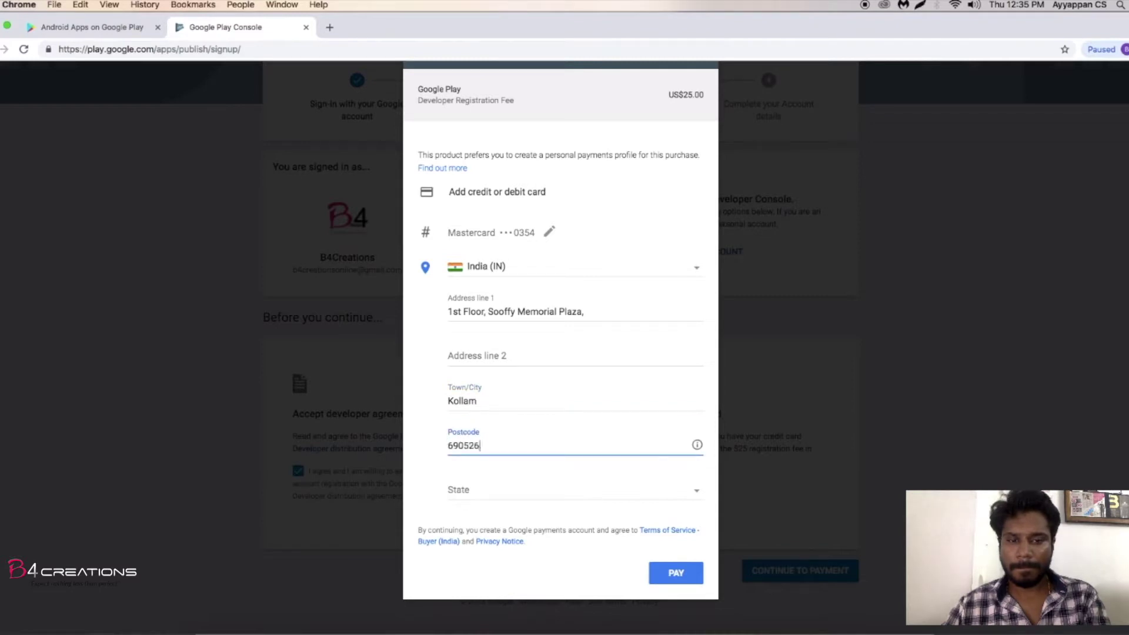
{"action": "left_click", "coordinate": [480, 495]}
{"action": "key", "text": "k"}
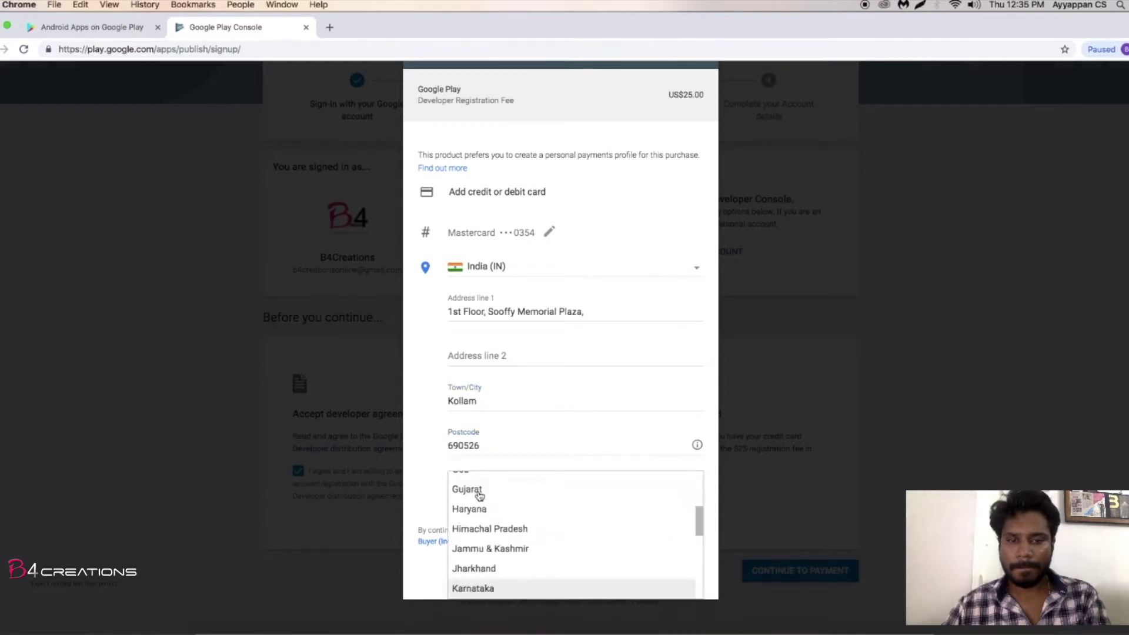
{"action": "key", "text": "Down"}
{"action": "key", "text": "Return"}
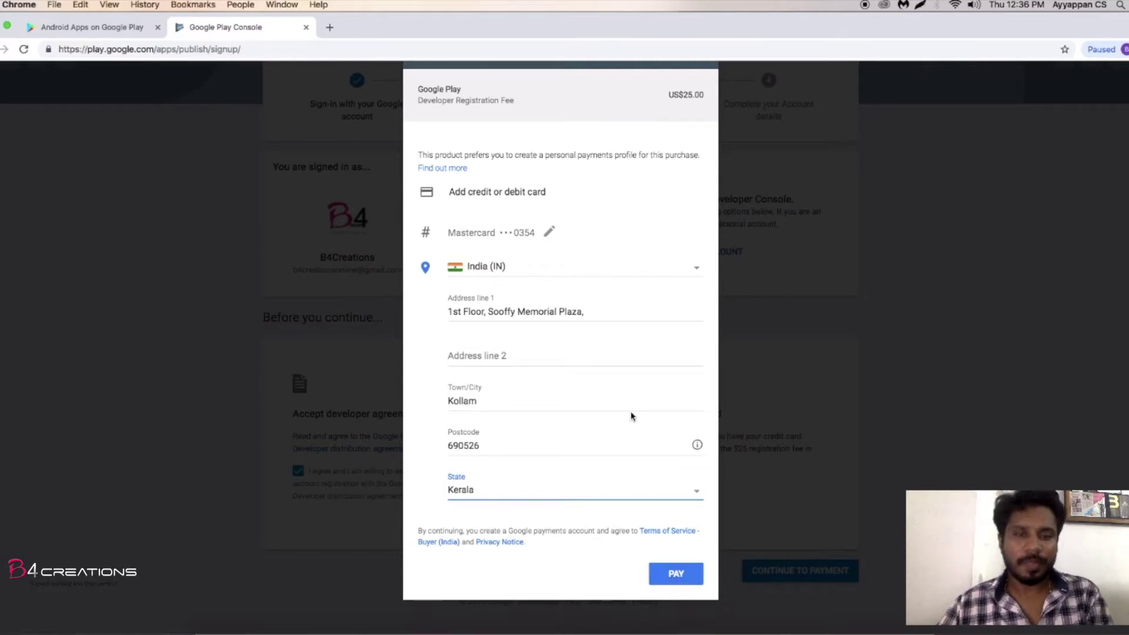
{"action": "scroll", "coordinate": [632, 416], "scroll_direction": "up", "scroll_amount": 3}
{"action": "scroll", "coordinate": [631, 416], "scroll_direction": "down", "scroll_amount": 3}
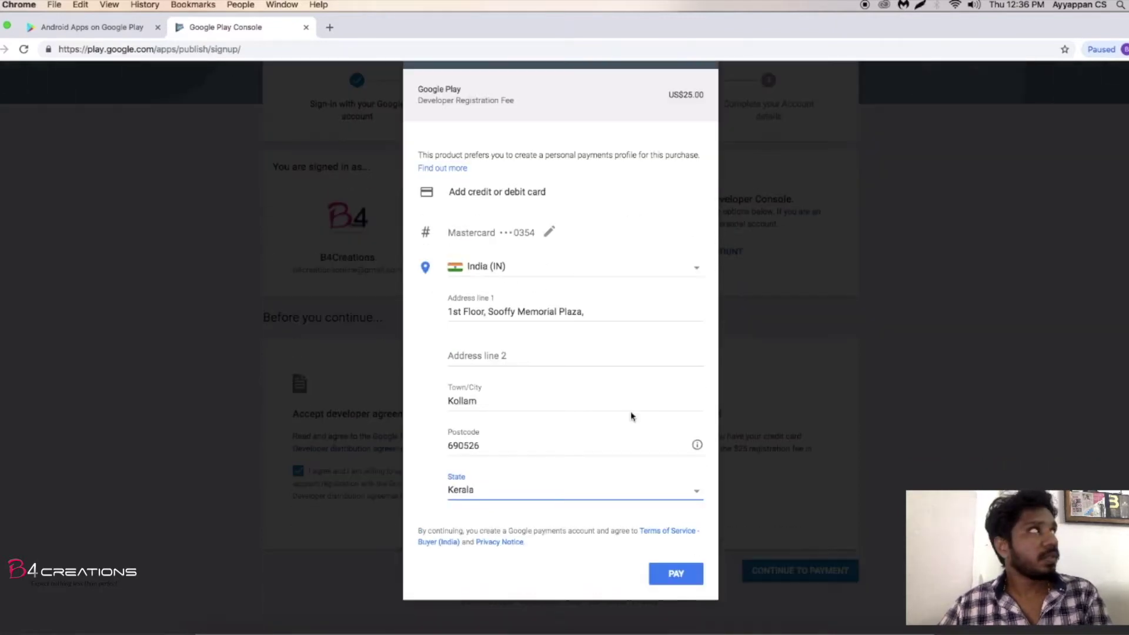
Step: Pay the US$25 fee and continue registration to the account details form
{"action": "left_click", "coordinate": [677, 575]}
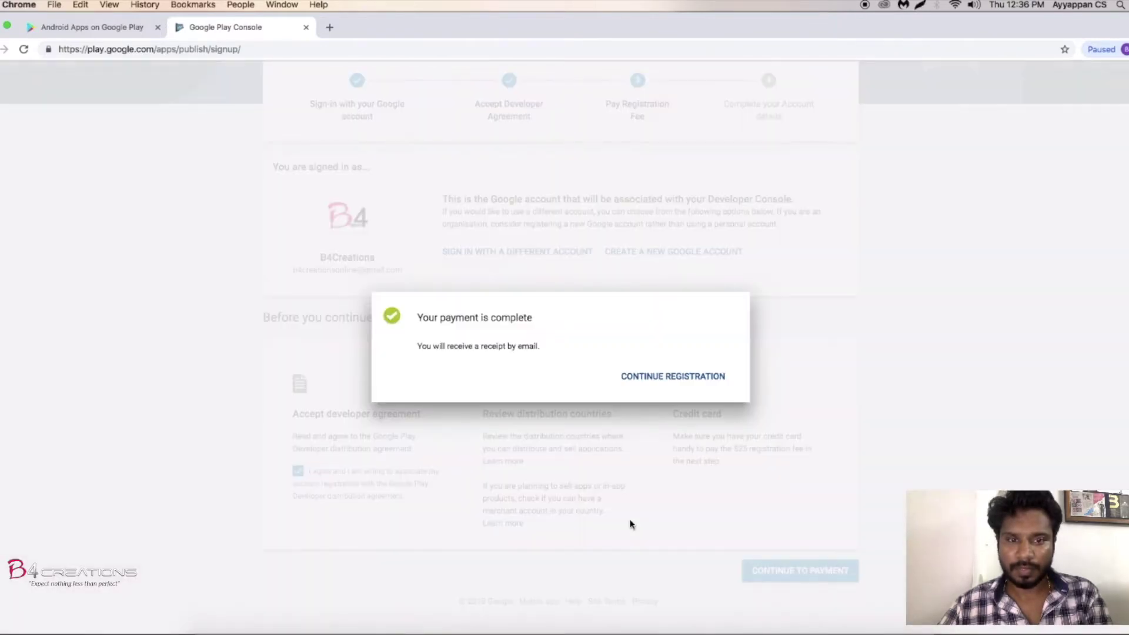
{"action": "left_click", "coordinate": [664, 379]}
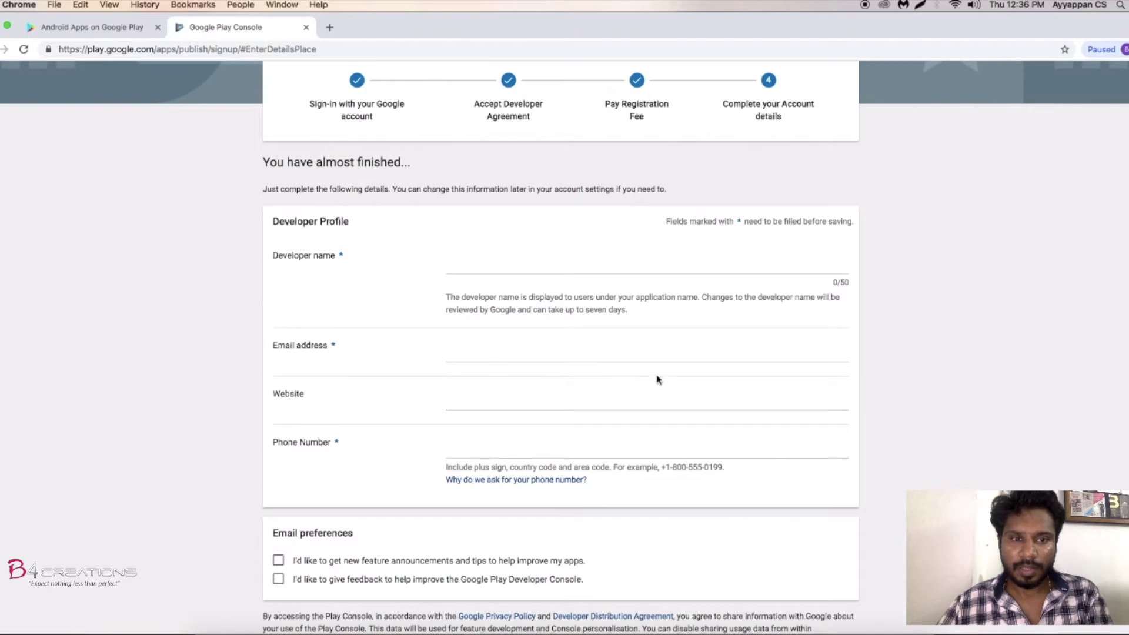
{"action": "left_click", "coordinate": [560, 268]}
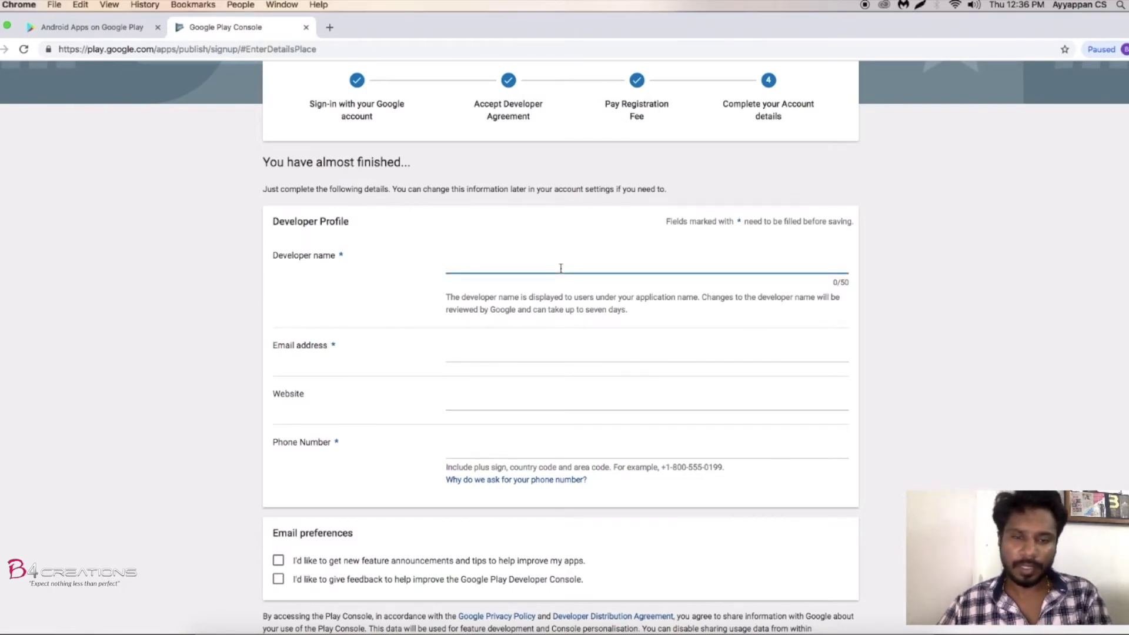
{"action": "type", "text": "B4creatio"}
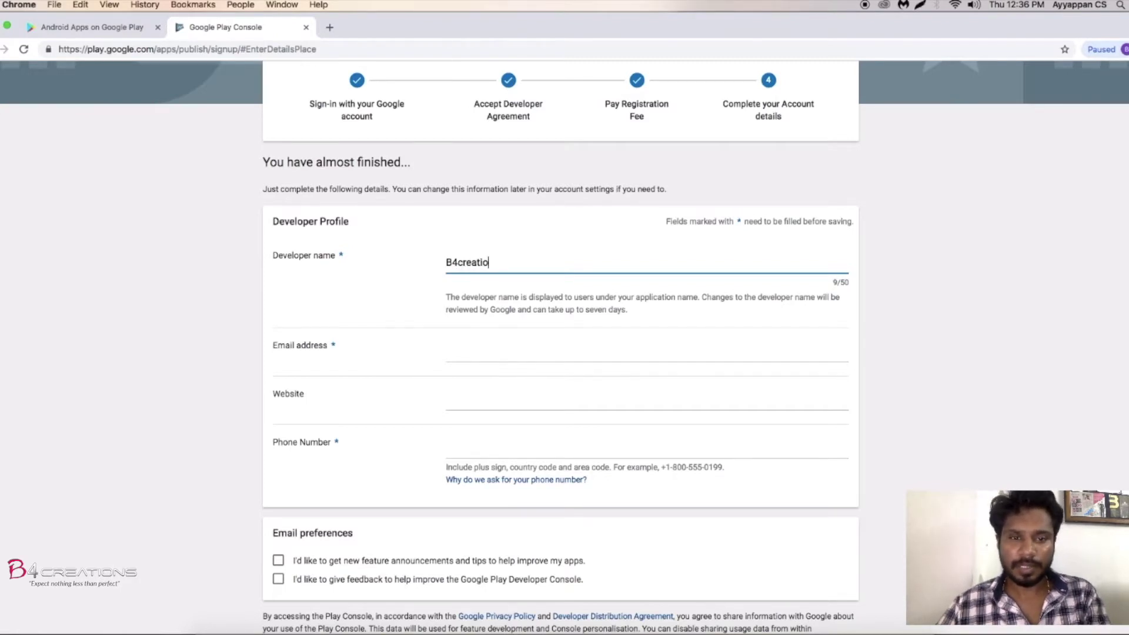
{"action": "type", "text": "ns"}
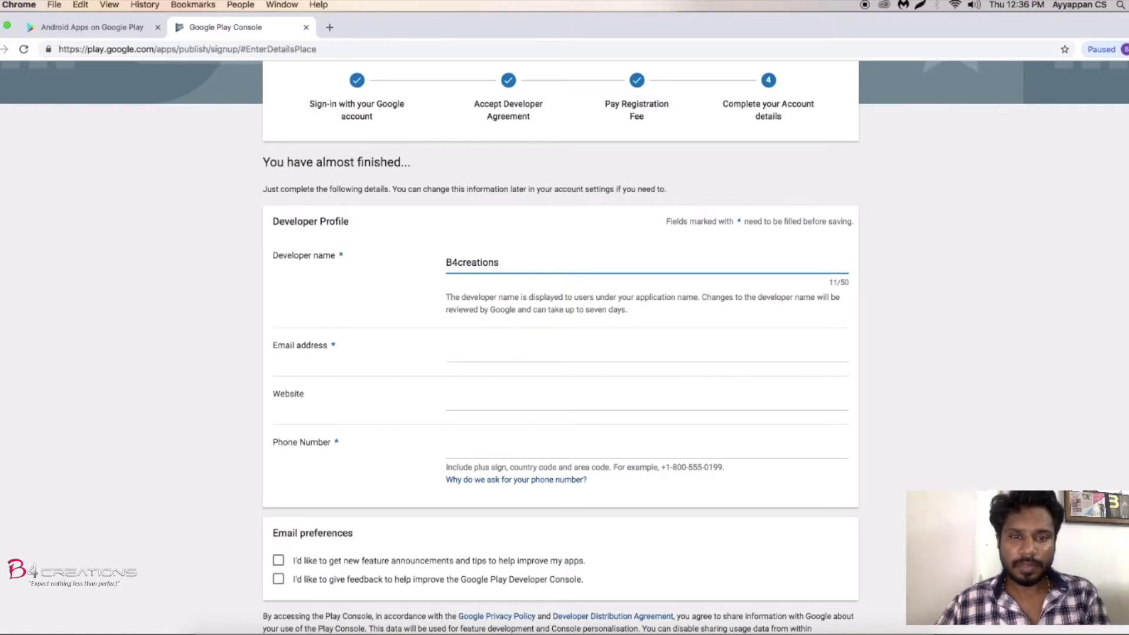
{"action": "left_click", "coordinate": [484, 351]}
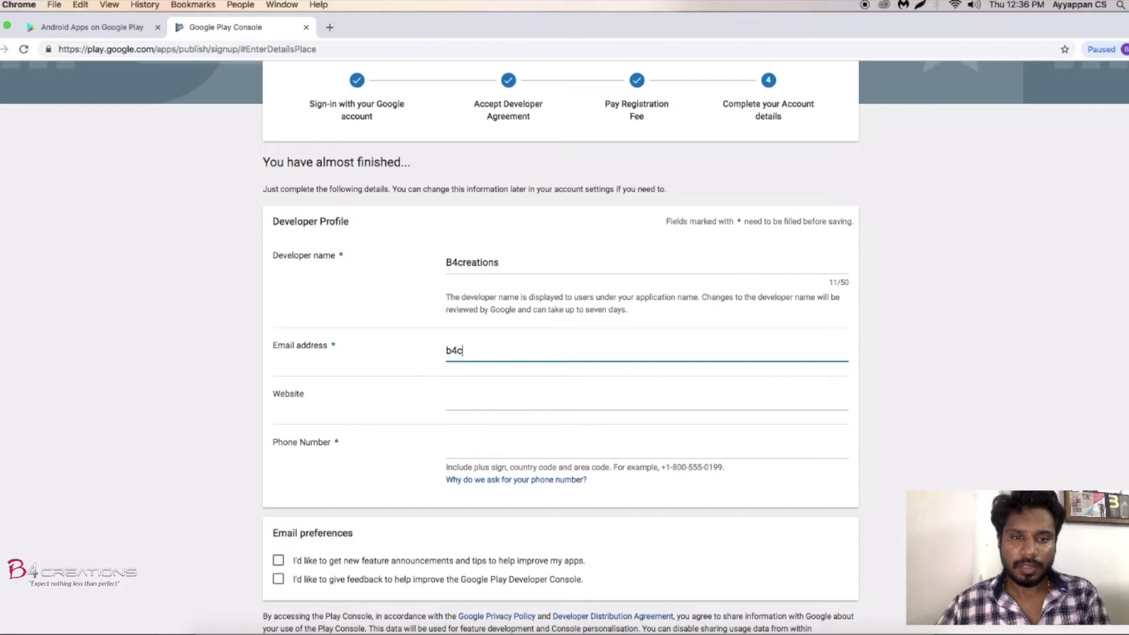
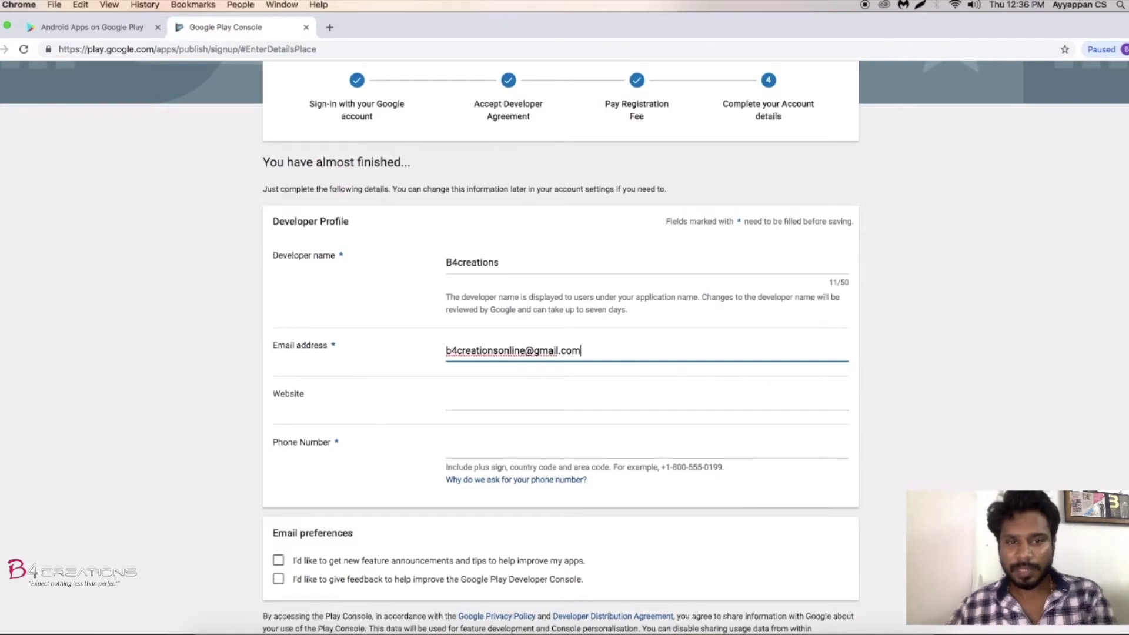
{"action": "left_click", "coordinate": [476, 402]}
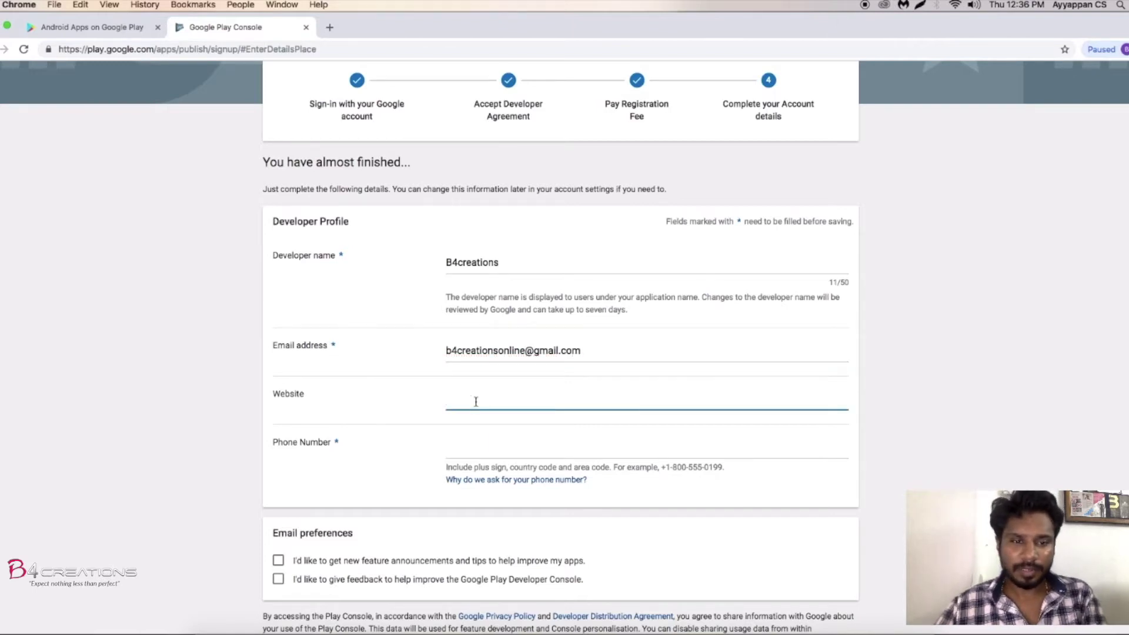
{"action": "left_click", "coordinate": [329, 27]}
Step: Load b4creations.com in the new tab, copy its address, and close the tab
{"action": "type", "text": "b4c"}
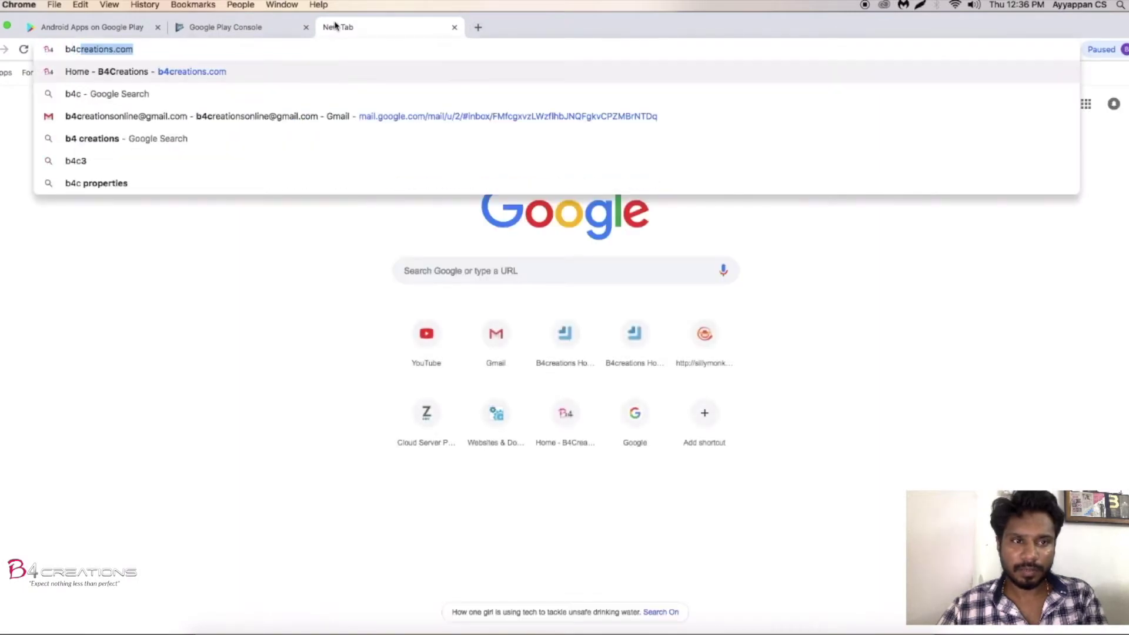
{"action": "key", "text": "Return"}
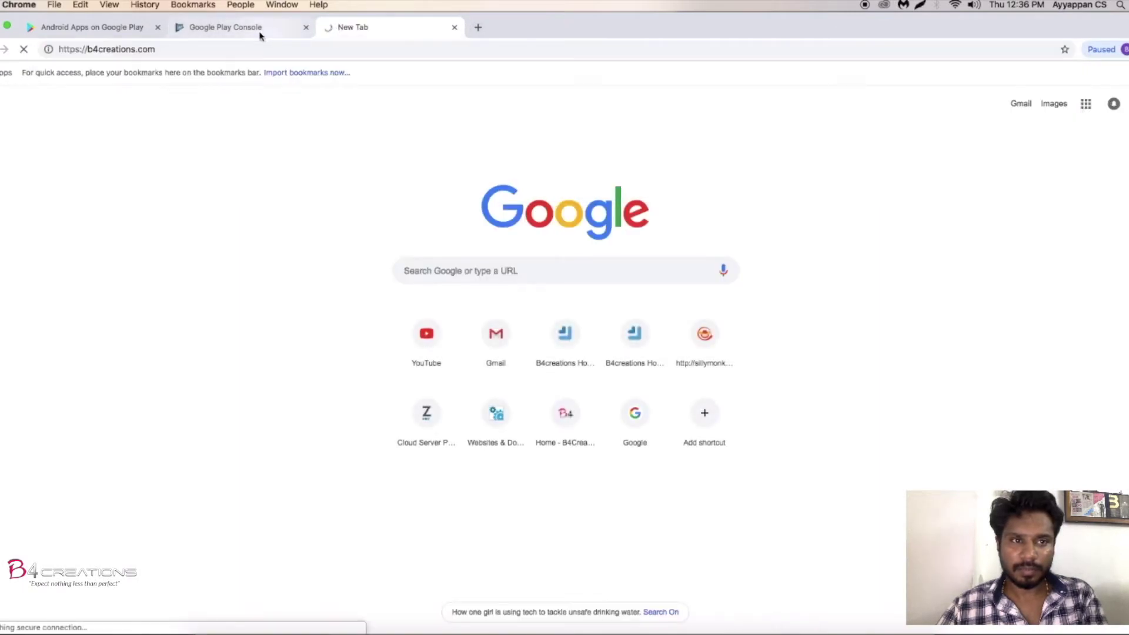
{"action": "left_click", "coordinate": [257, 50]}
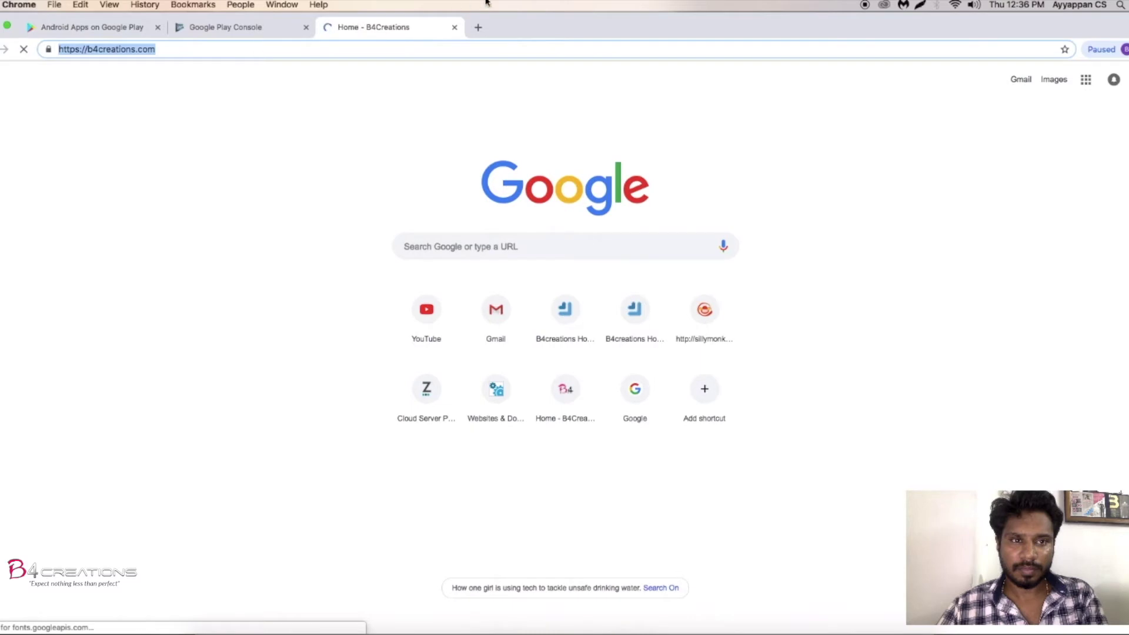
{"action": "left_click", "coordinate": [454, 28]}
Step: Paste the website URL and enter the phone number with a +91 country code
{"action": "type", "text": "https://b4creations.com/"}
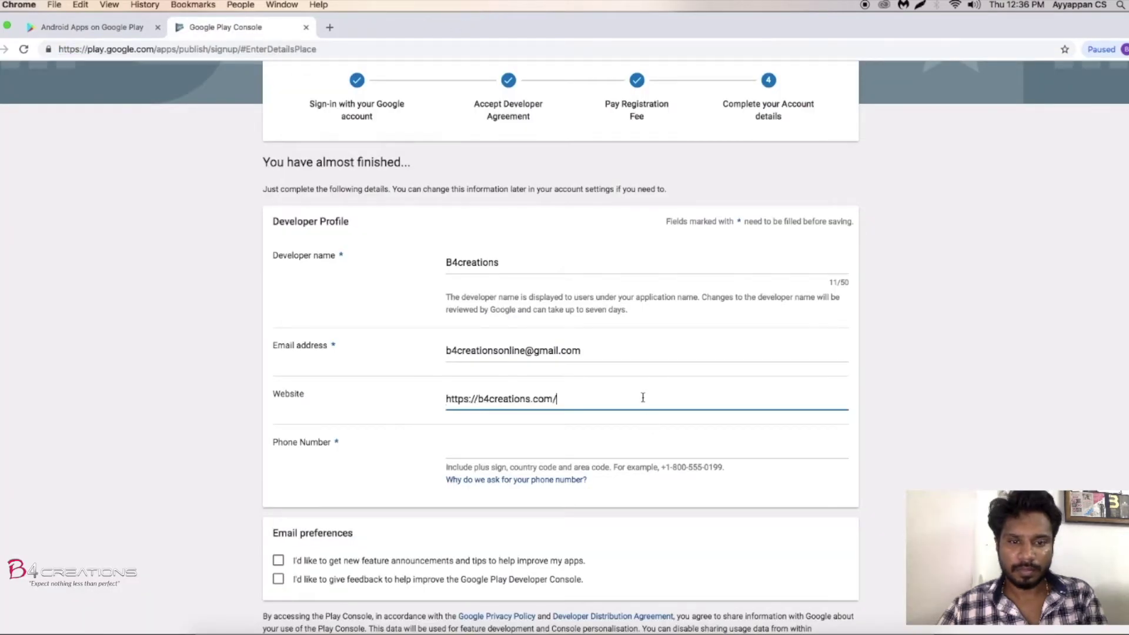
{"action": "left_click", "coordinate": [563, 451]}
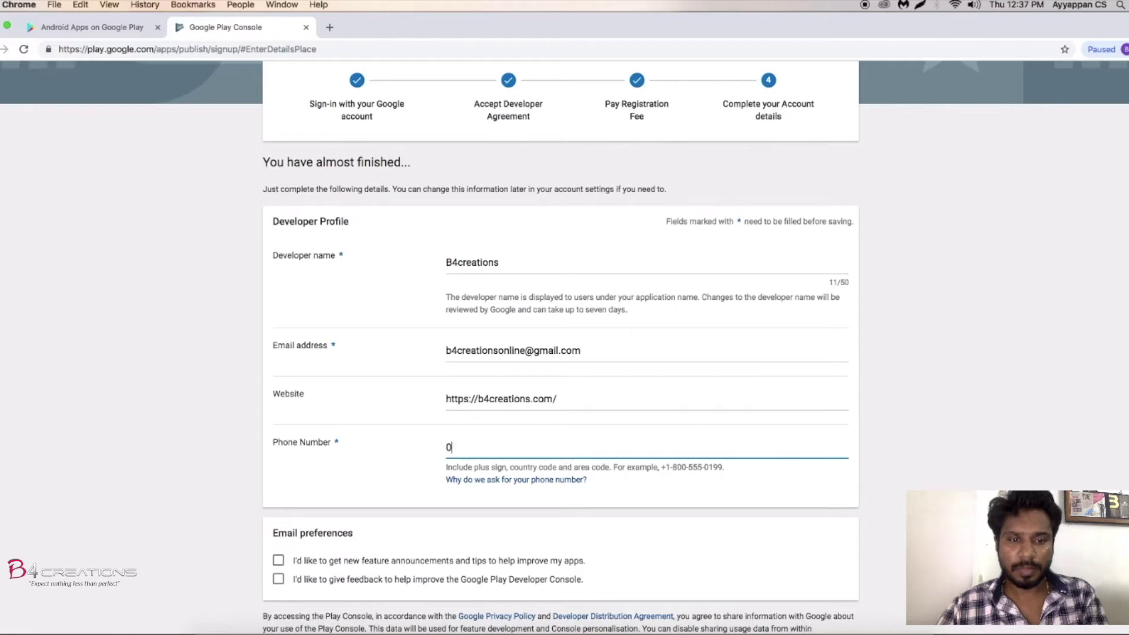
{"action": "type", "text": "2696444"}
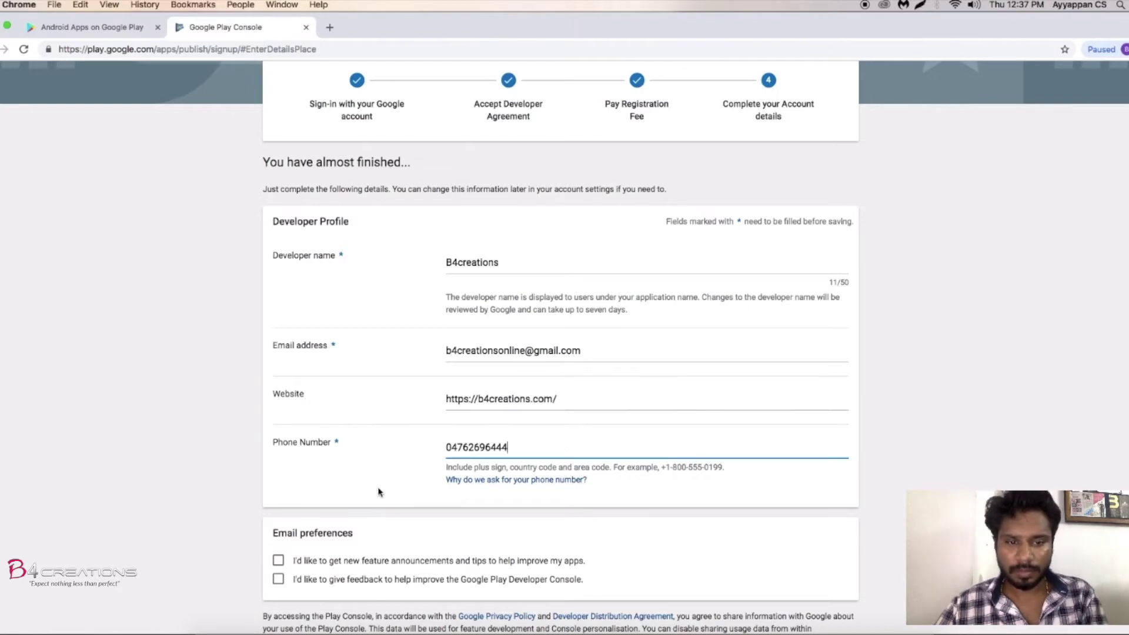
{"action": "left_click", "coordinate": [447, 449]}
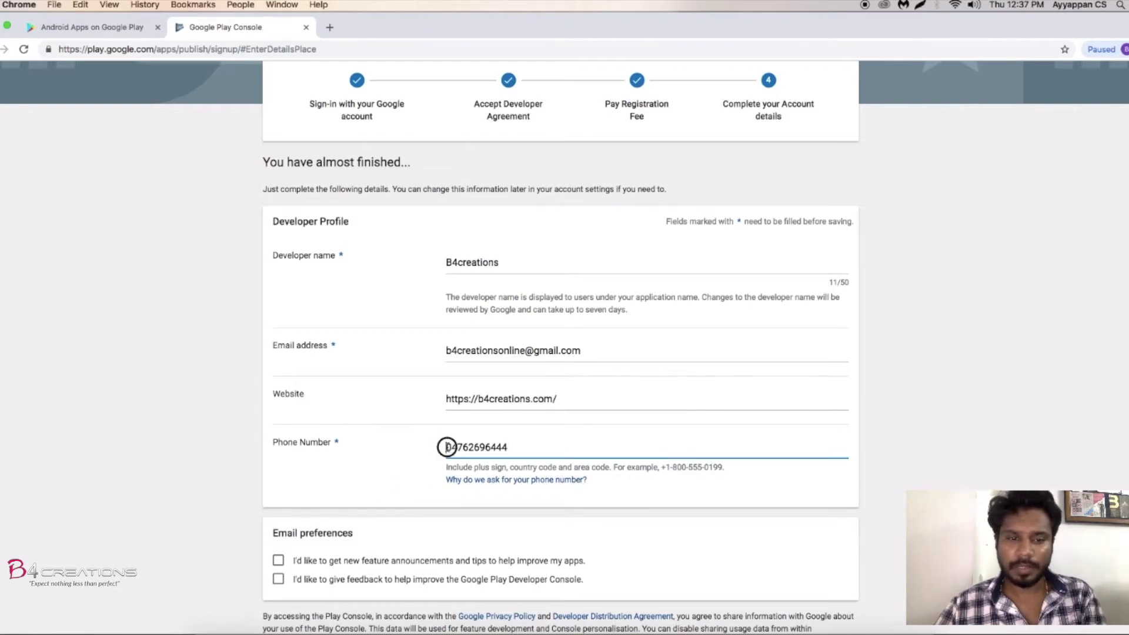
{"action": "type", "text": "+91"}
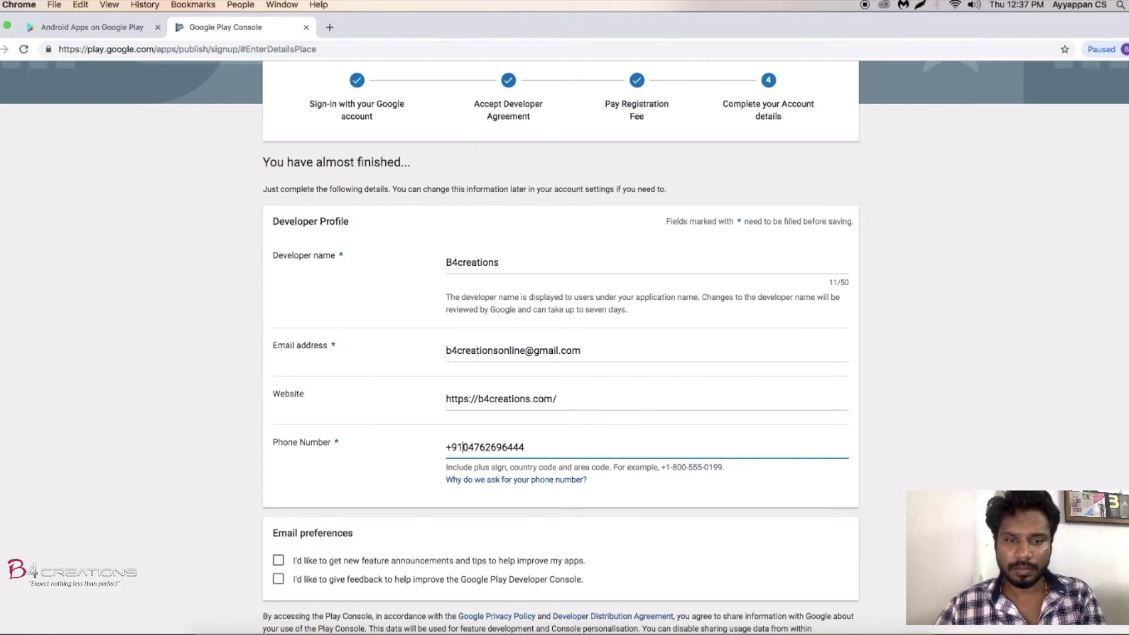
{"action": "scroll", "coordinate": [391, 471], "scroll_direction": "down", "scroll_amount": 3}
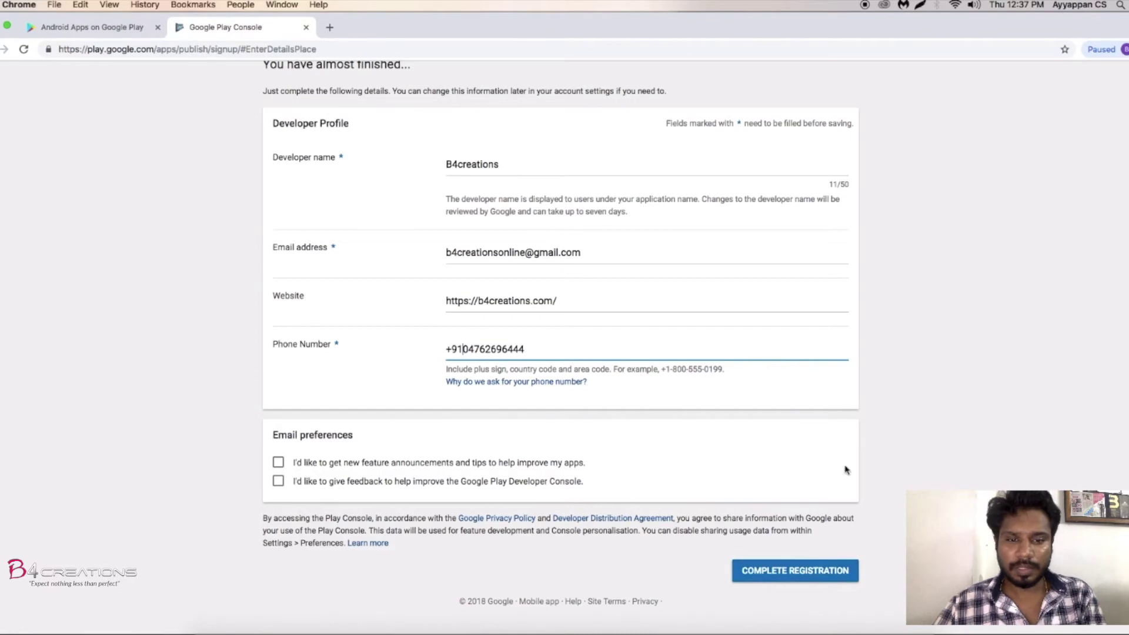
{"action": "scroll", "coordinate": [894, 486], "scroll_direction": "up", "scroll_amount": 5}
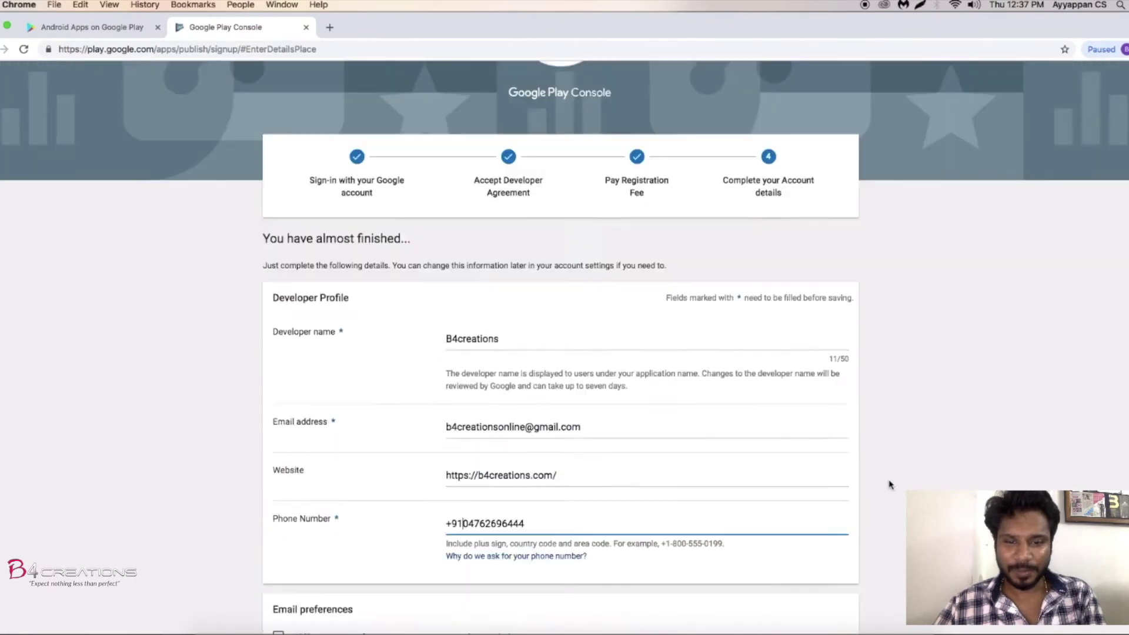
{"action": "scroll", "coordinate": [887, 482], "scroll_direction": "down", "scroll_amount": 4}
Step: Submit the profile, rename the developer to B4Creations after the duplicate-name error, and resubmit
{"action": "left_click", "coordinate": [799, 607]}
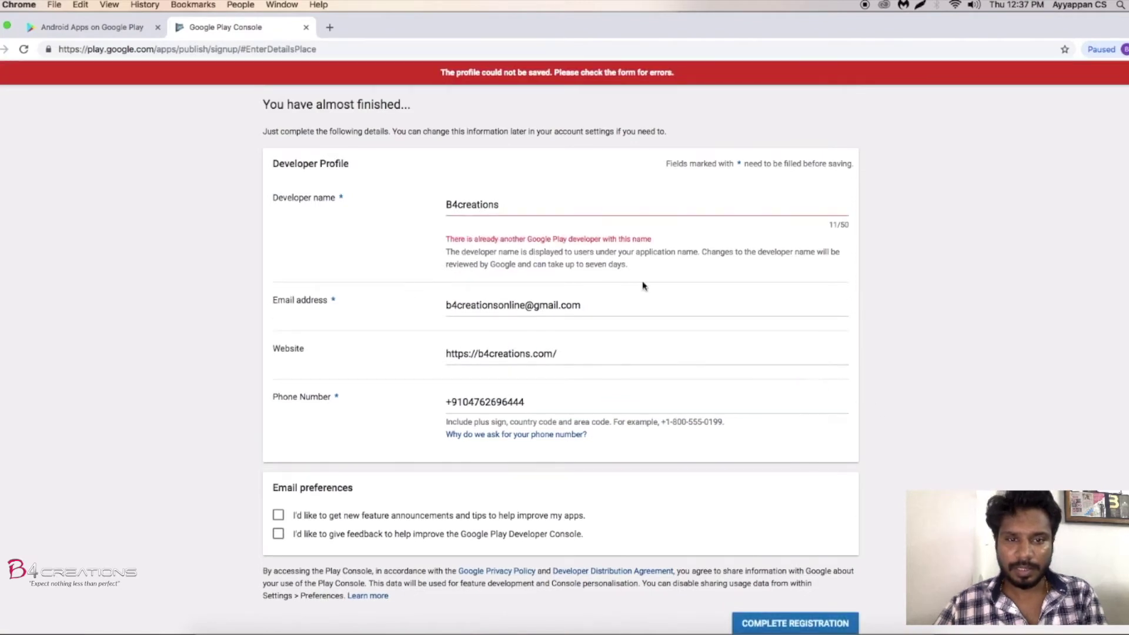
{"action": "left_click", "coordinate": [462, 205]}
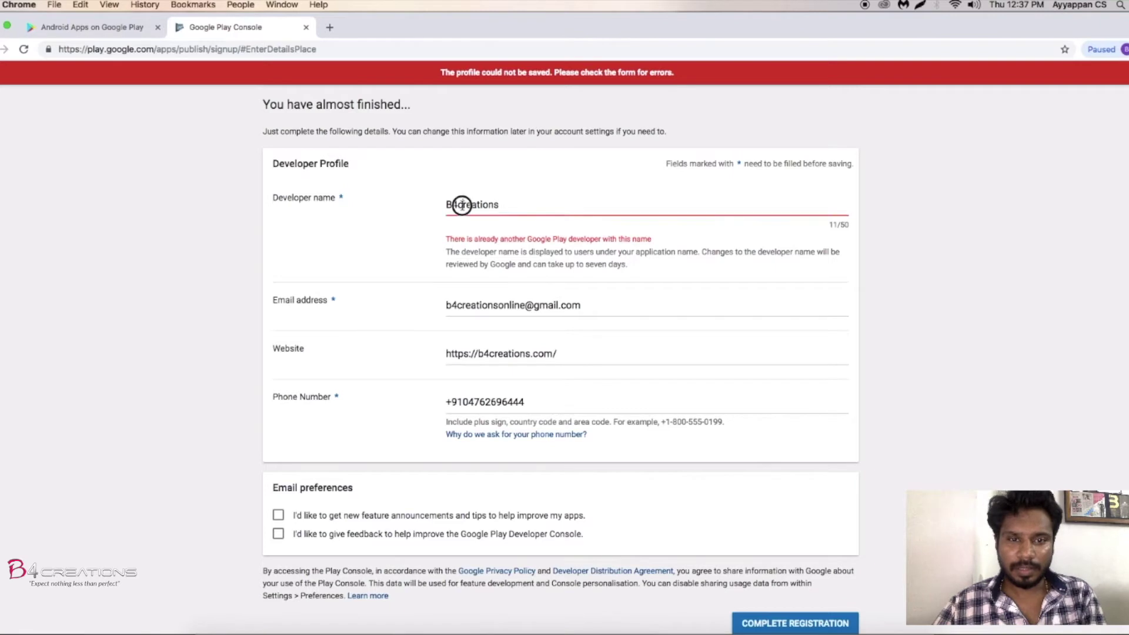
{"action": "key", "text": "BackSpace"}
{"action": "type", "text": "C"}
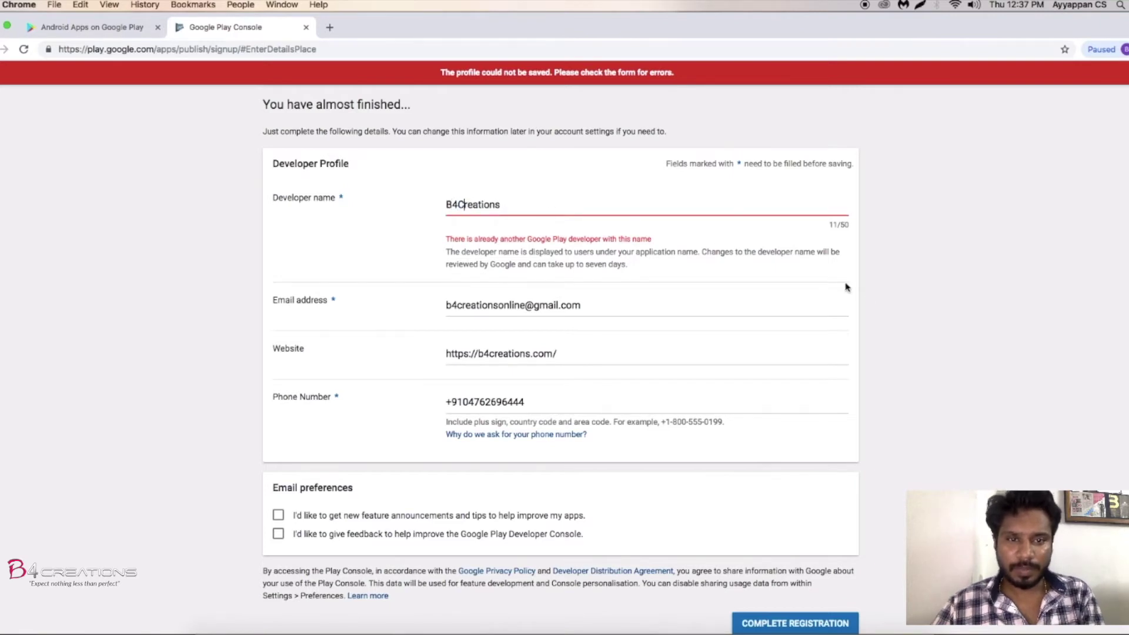
{"action": "left_click", "coordinate": [814, 624]}
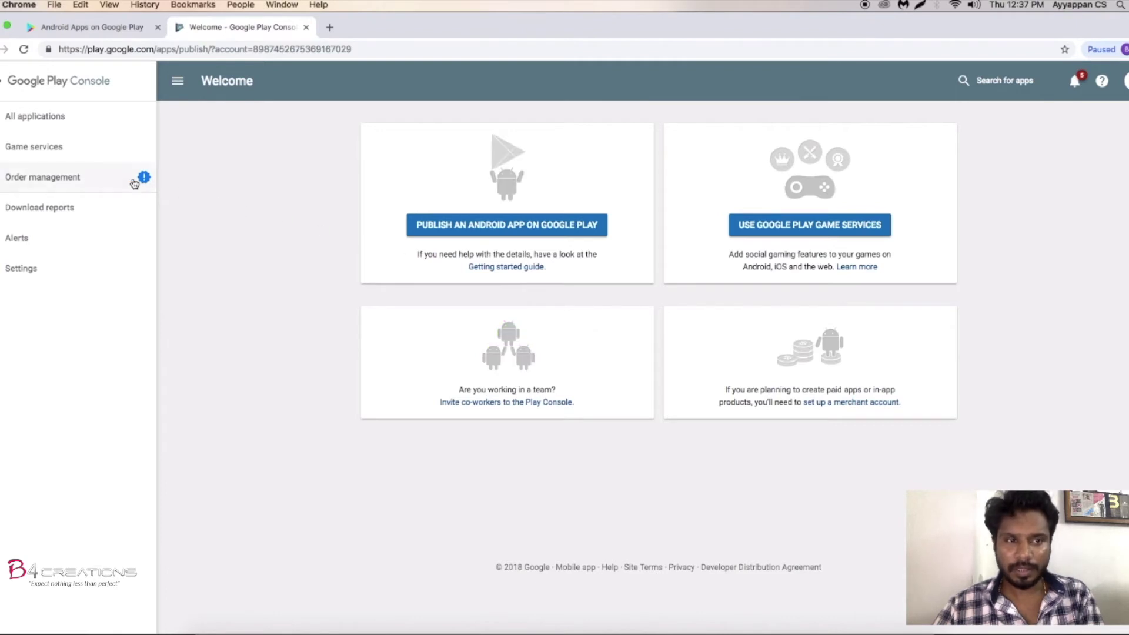
{"action": "left_click", "coordinate": [1072, 86]}
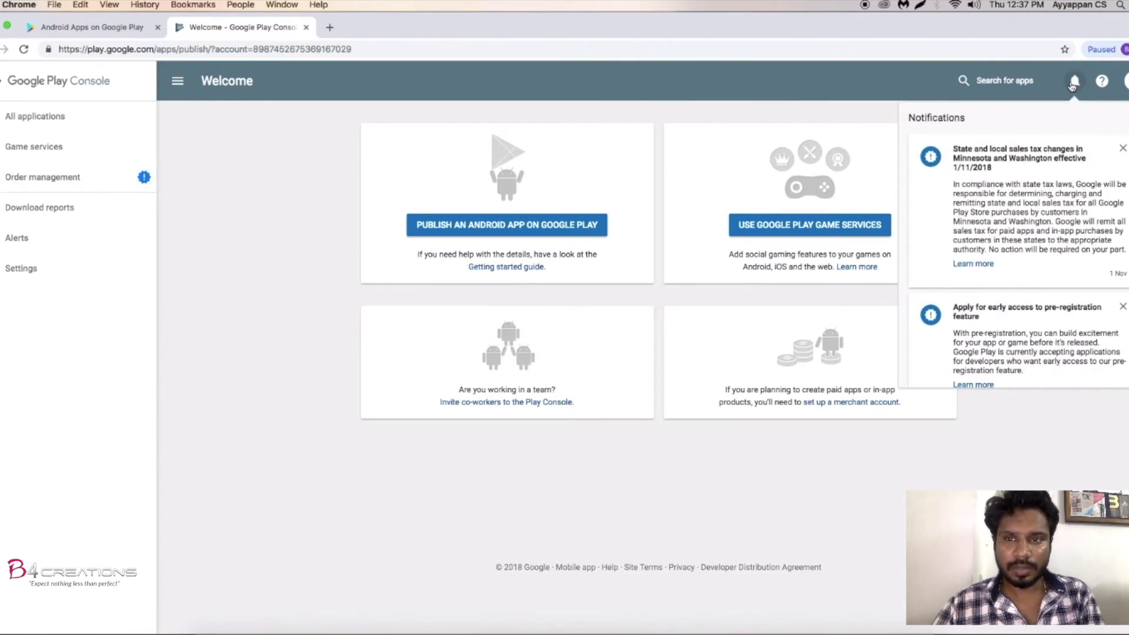
{"action": "left_click", "coordinate": [850, 80]}
{"action": "left_click", "coordinate": [1124, 81]}
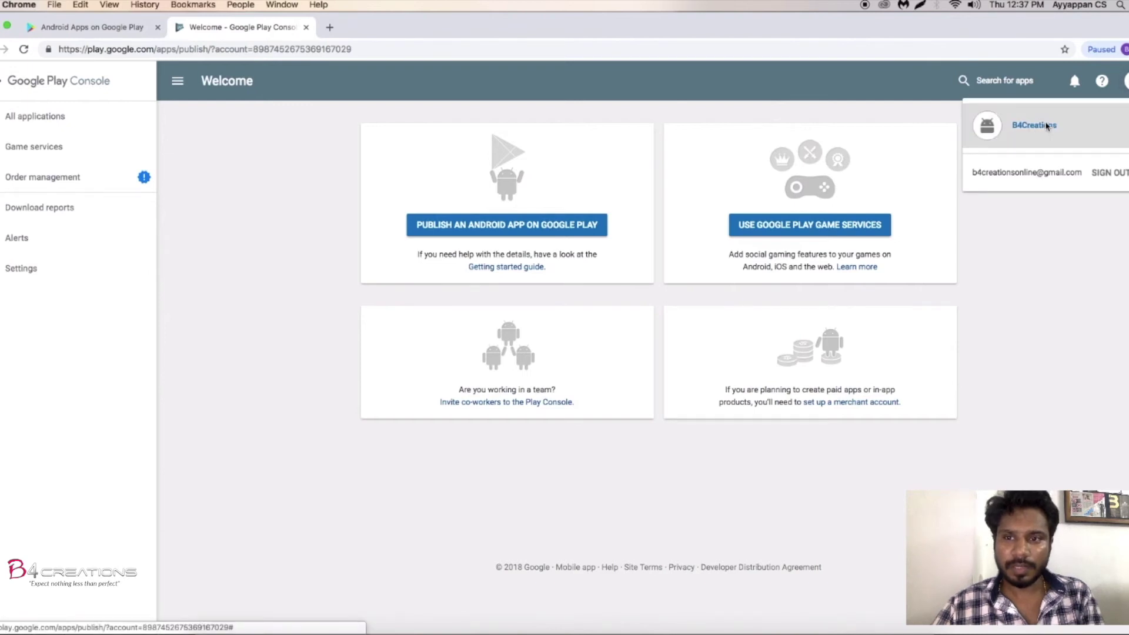
{"action": "left_click", "coordinate": [753, 84]}
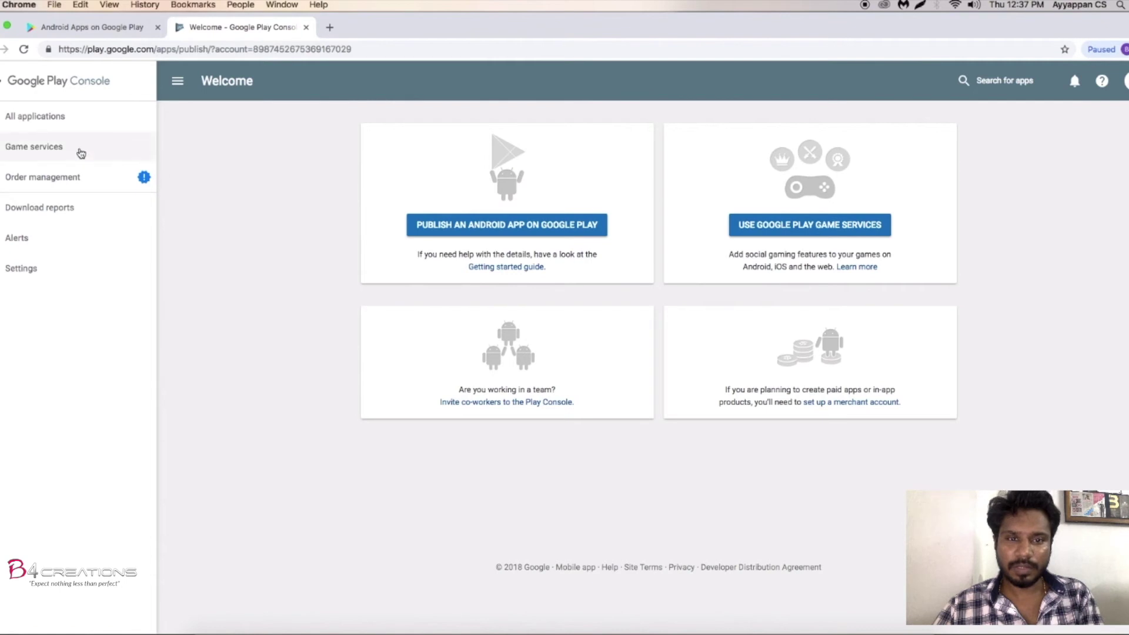
{"action": "left_click", "coordinate": [60, 272]}
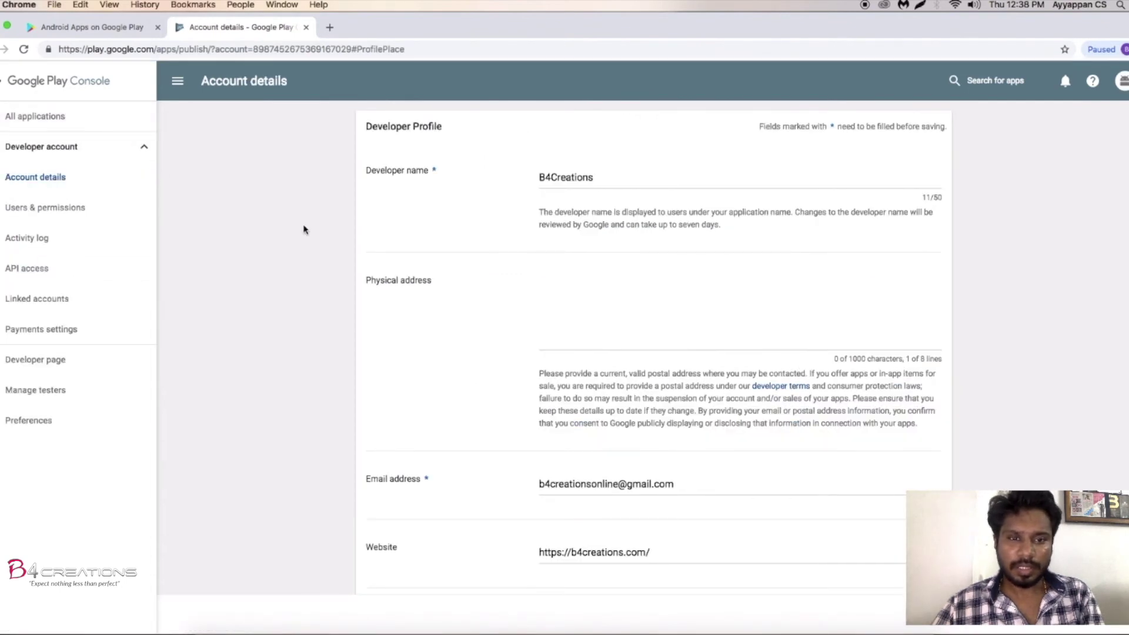
Step: Scroll through the account details sections, then show the empty All applications list
{"action": "scroll", "coordinate": [304, 229], "scroll_direction": "down", "scroll_amount": 5}
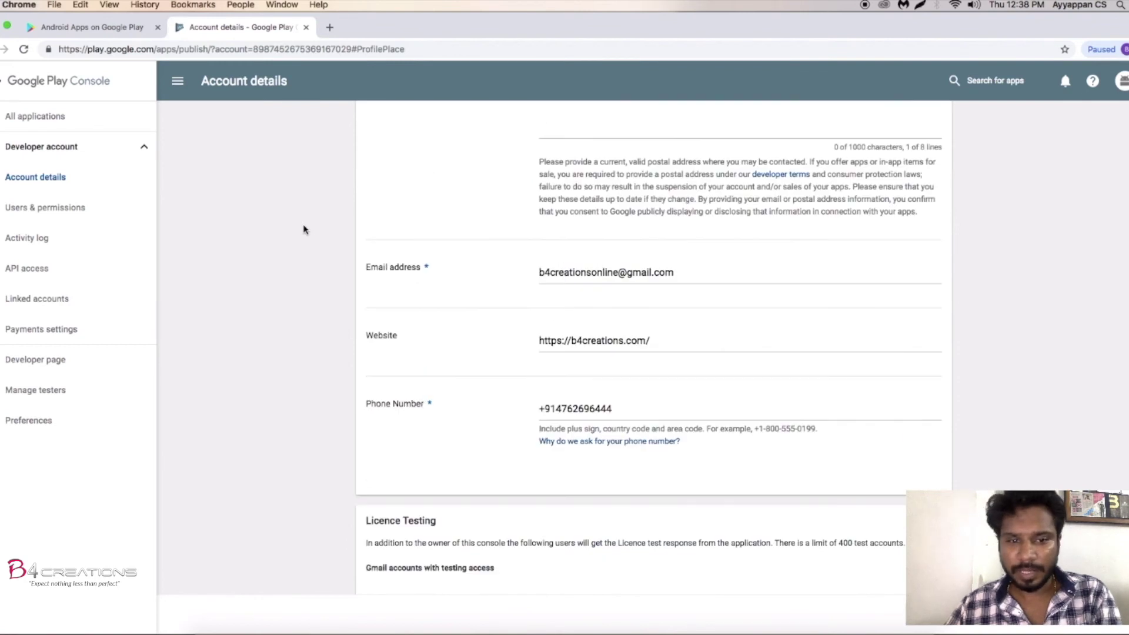
{"action": "scroll", "coordinate": [305, 229], "scroll_direction": "down", "scroll_amount": 2}
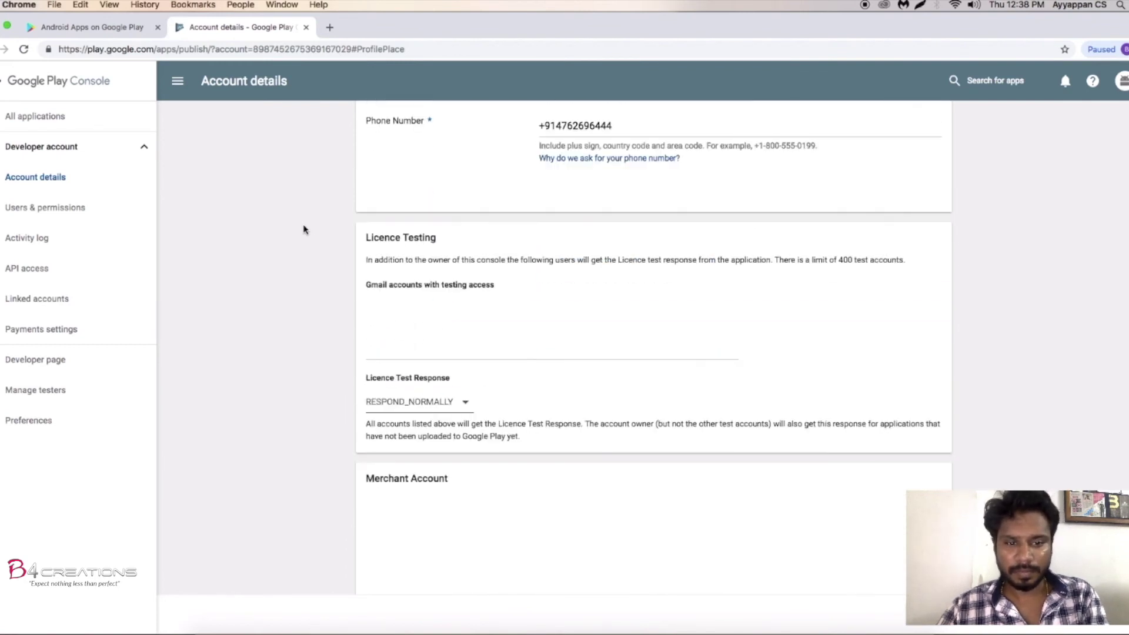
{"action": "scroll", "coordinate": [304, 229], "scroll_direction": "down", "scroll_amount": 4}
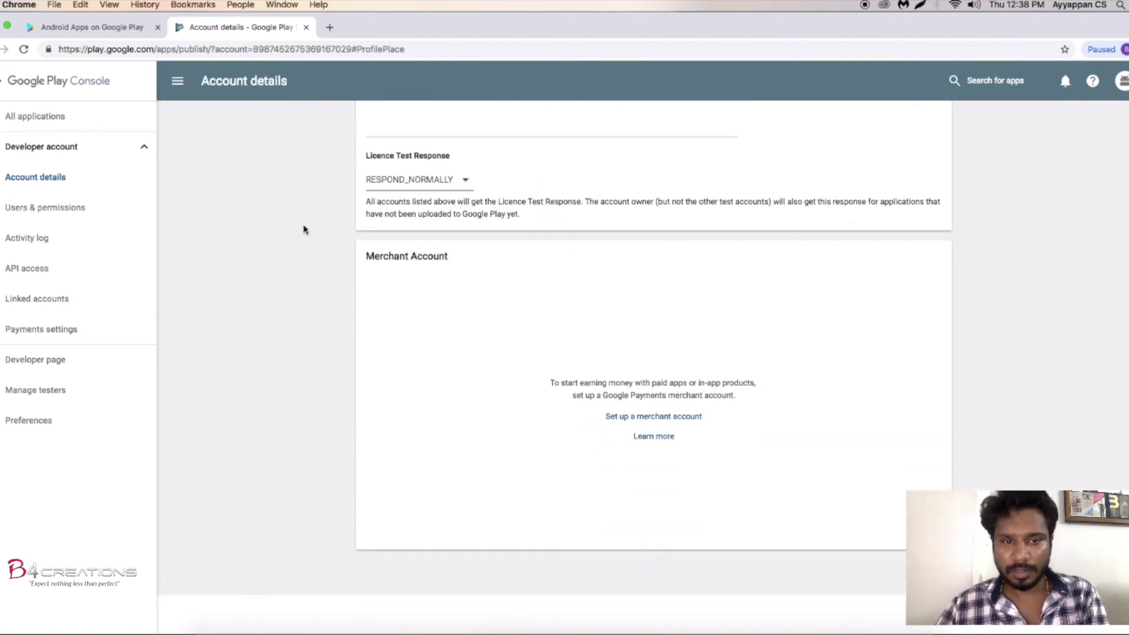
{"action": "scroll", "coordinate": [304, 229], "scroll_direction": "up", "scroll_amount": 1}
{"action": "scroll", "coordinate": [304, 230], "scroll_direction": "up", "scroll_amount": 2}
{"action": "scroll", "coordinate": [304, 229], "scroll_direction": "up", "scroll_amount": 4}
{"action": "scroll", "coordinate": [304, 229], "scroll_direction": "up", "scroll_amount": 2}
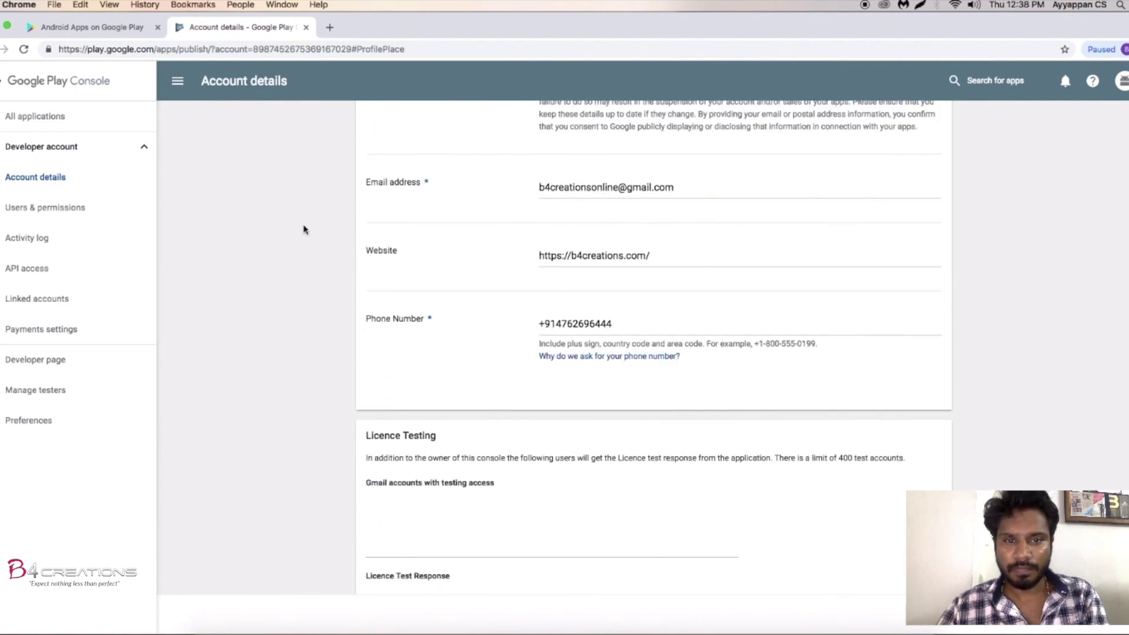
{"action": "scroll", "coordinate": [304, 230], "scroll_direction": "up", "scroll_amount": 2}
{"action": "scroll", "coordinate": [304, 229], "scroll_direction": "up", "scroll_amount": 4}
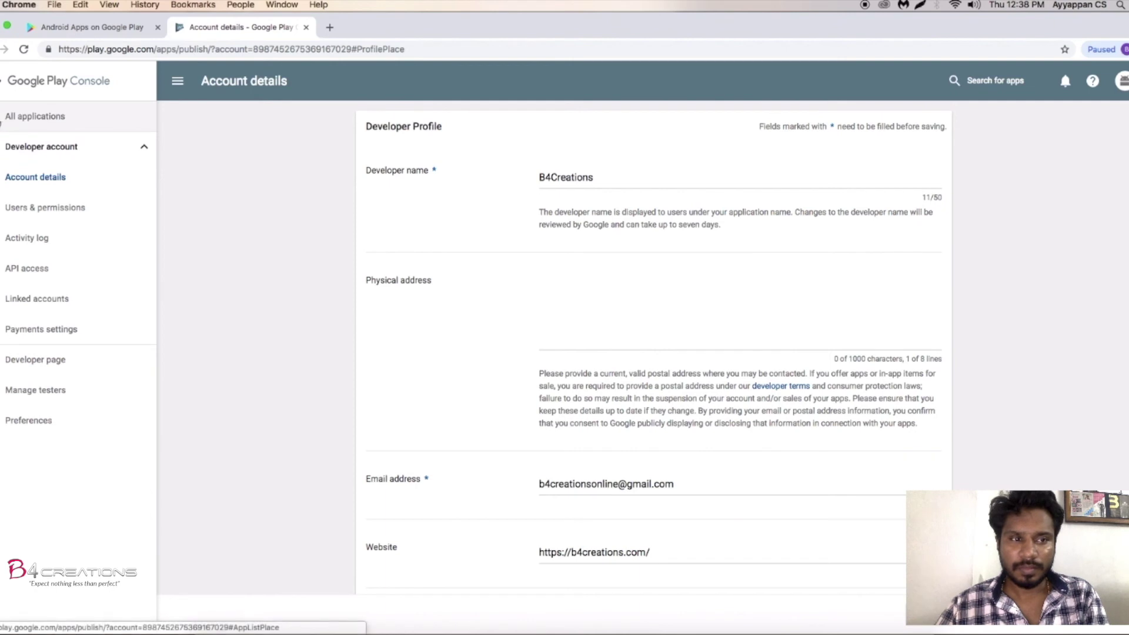
{"action": "left_click", "coordinate": [8, 116]}
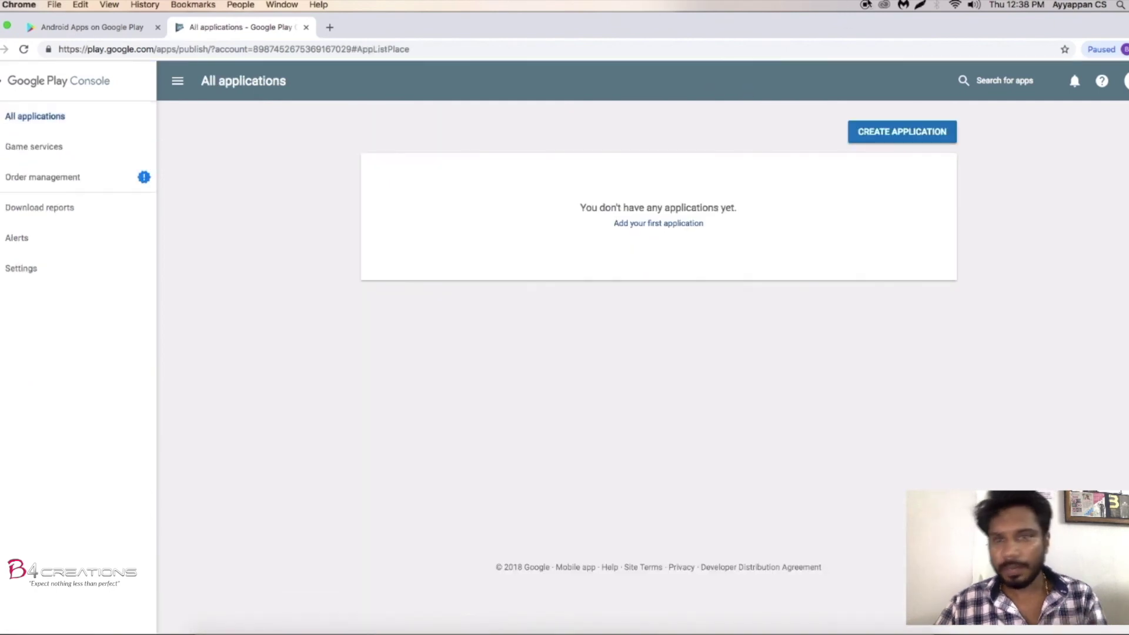
{"action": "left_click", "coordinate": [893, 136]}
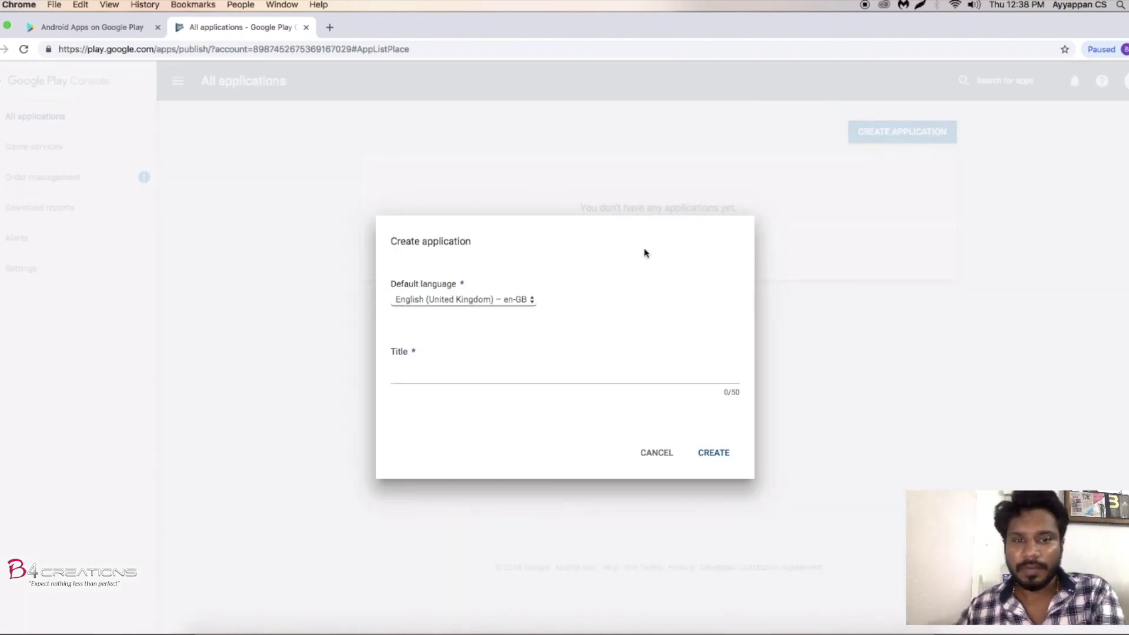
{"action": "left_click", "coordinate": [663, 460]}
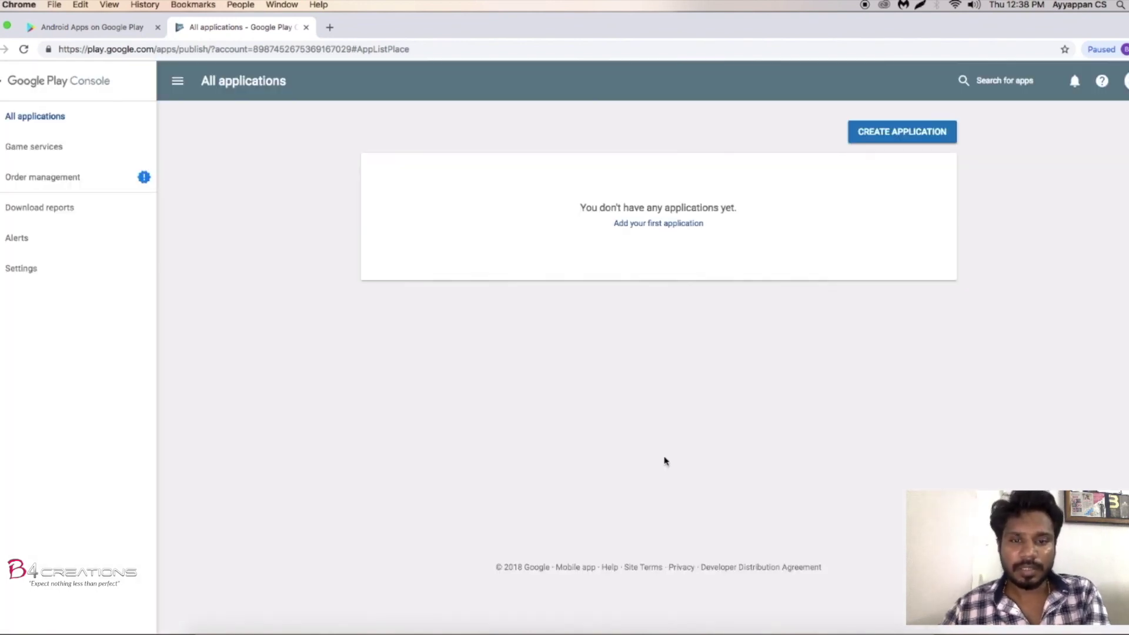
{"action": "left_click", "coordinate": [865, 6]}
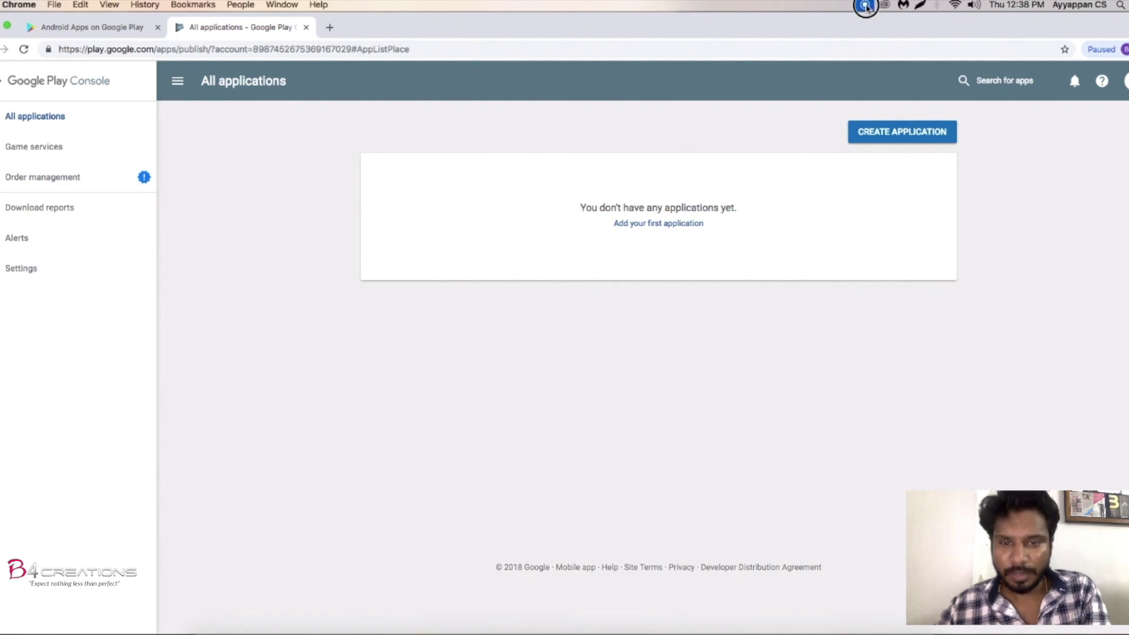